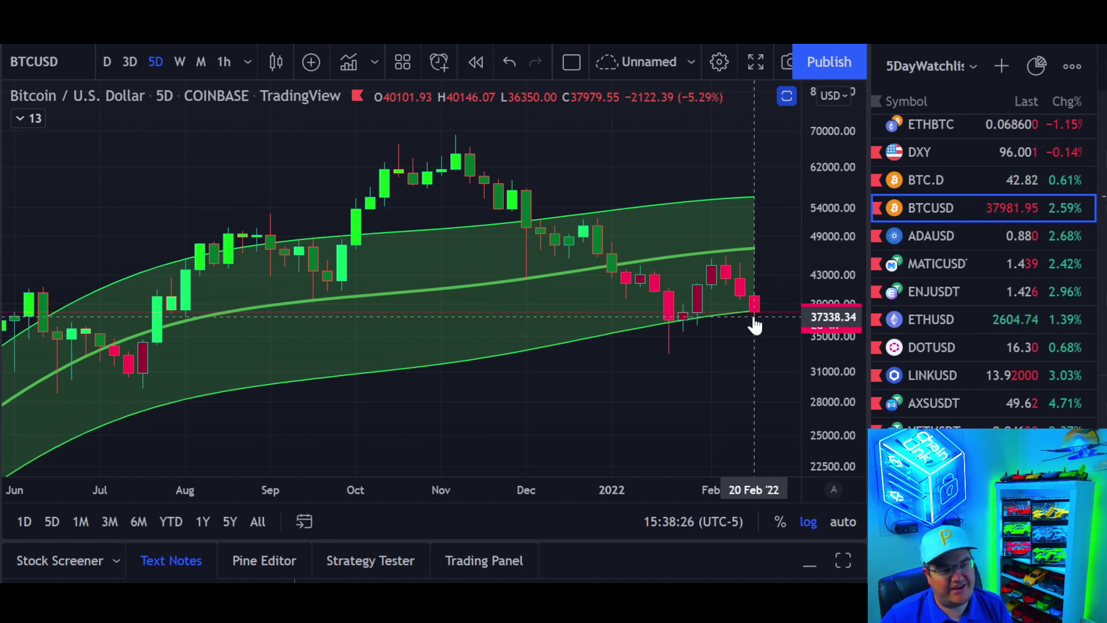
# Bring the 2016–2021 history into view on the five-day Bitcoin chart and restore automatic price scaling.
pyautogui.scroll(-4, 755, 325)
pyautogui.moveTo(832, 245); pyautogui.dragTo(820, 411)
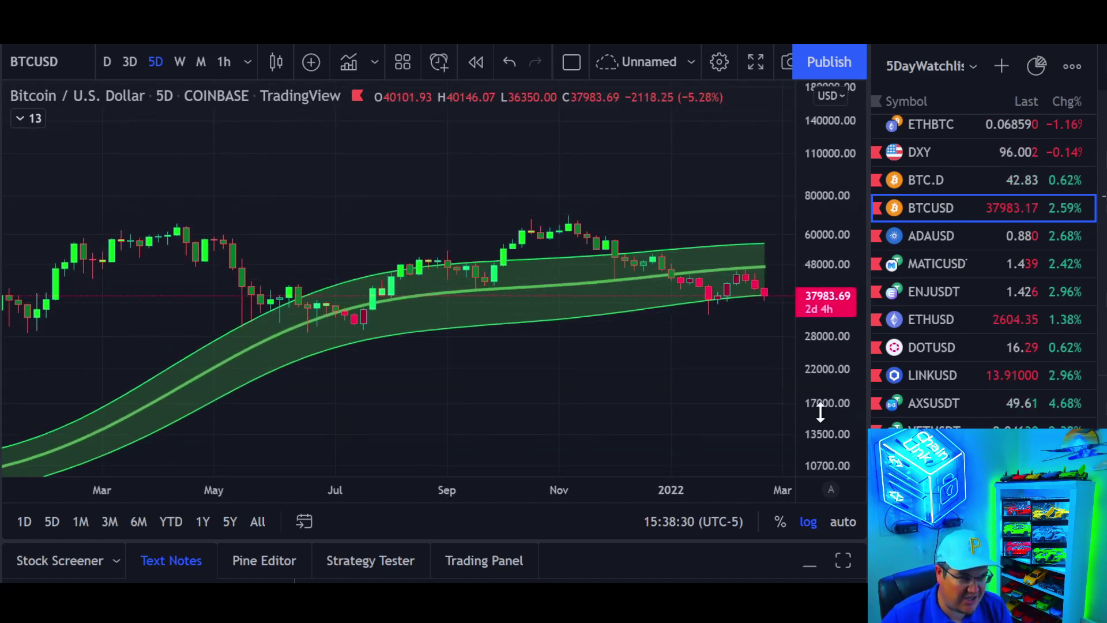
pyautogui.scroll(-6, 701, 386)
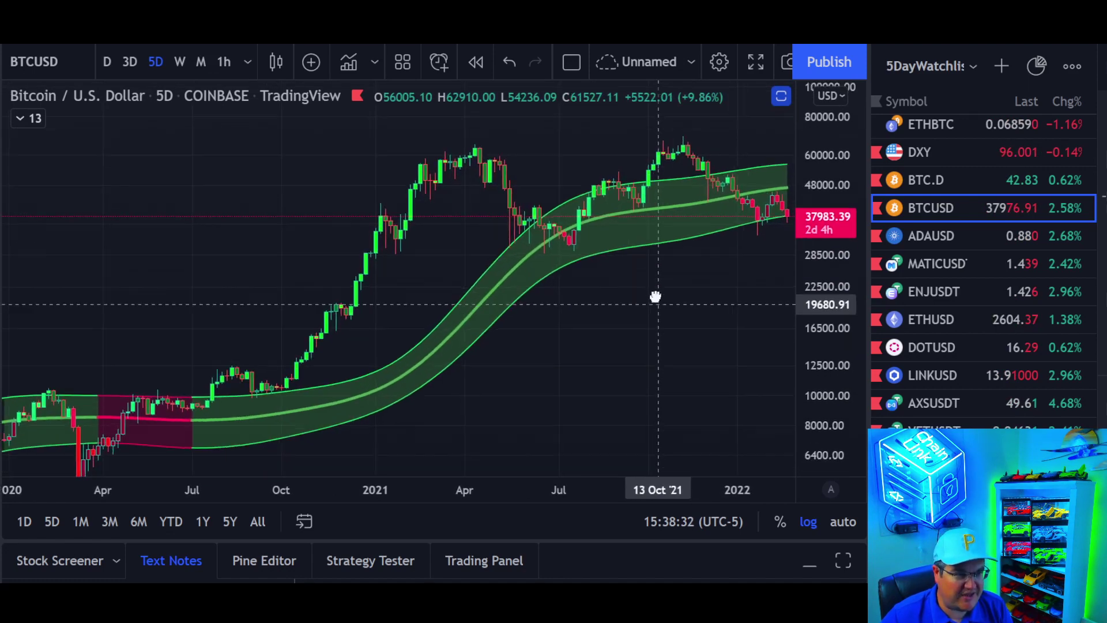
pyautogui.moveTo(655, 297); pyautogui.dragTo(651, 285)
pyautogui.scroll(-4, 652, 285)
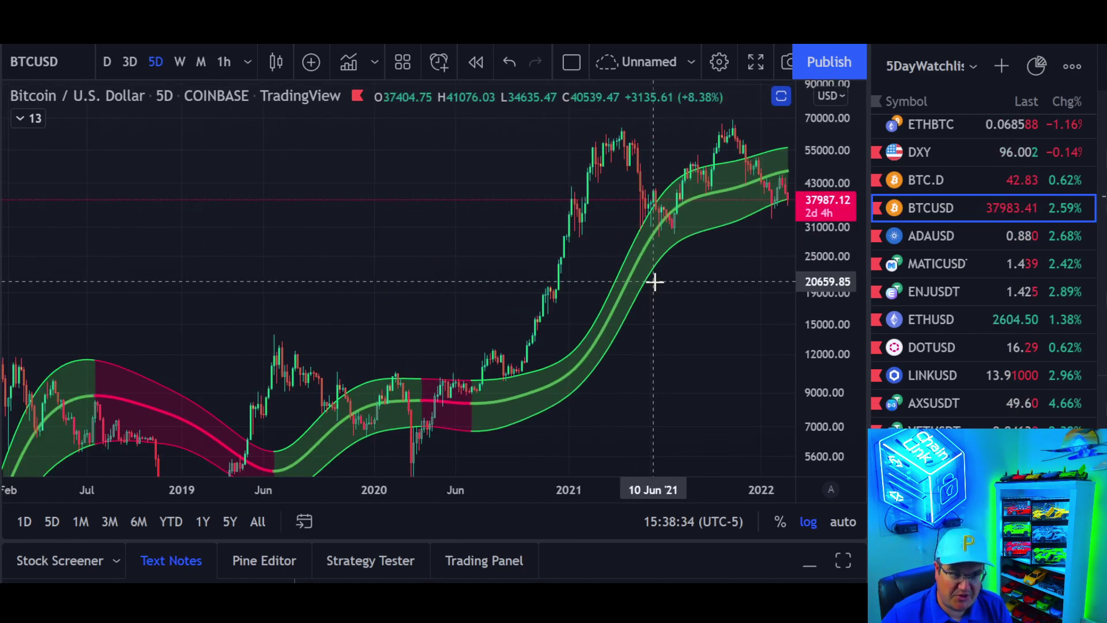
pyautogui.moveTo(647, 346); pyautogui.dragTo(573, 272)
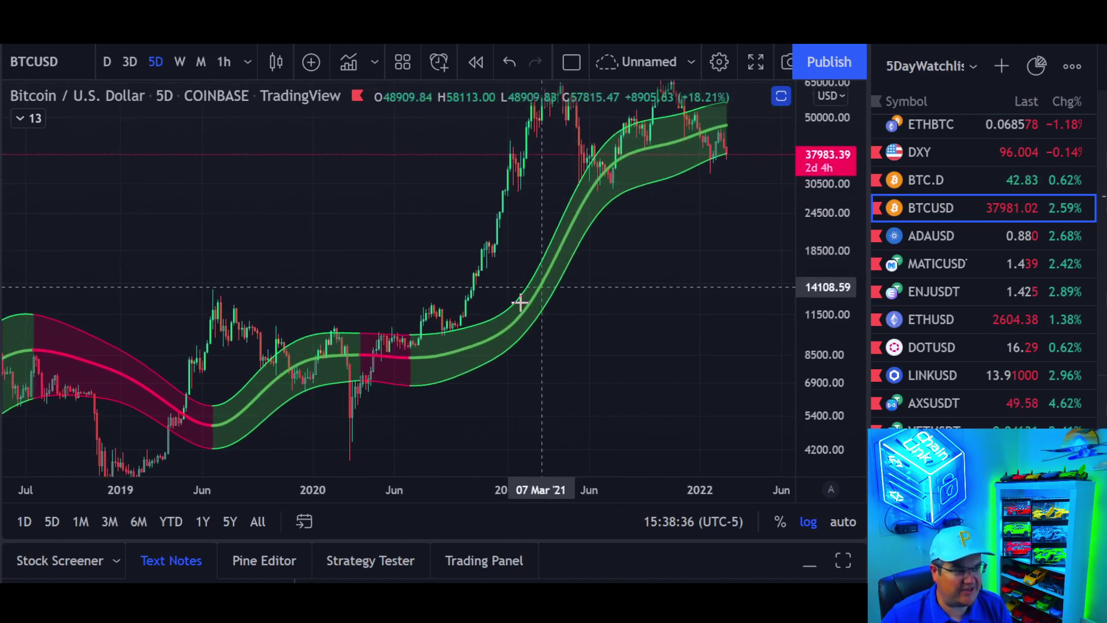
pyautogui.moveTo(370, 210); pyautogui.dragTo(476, 168)
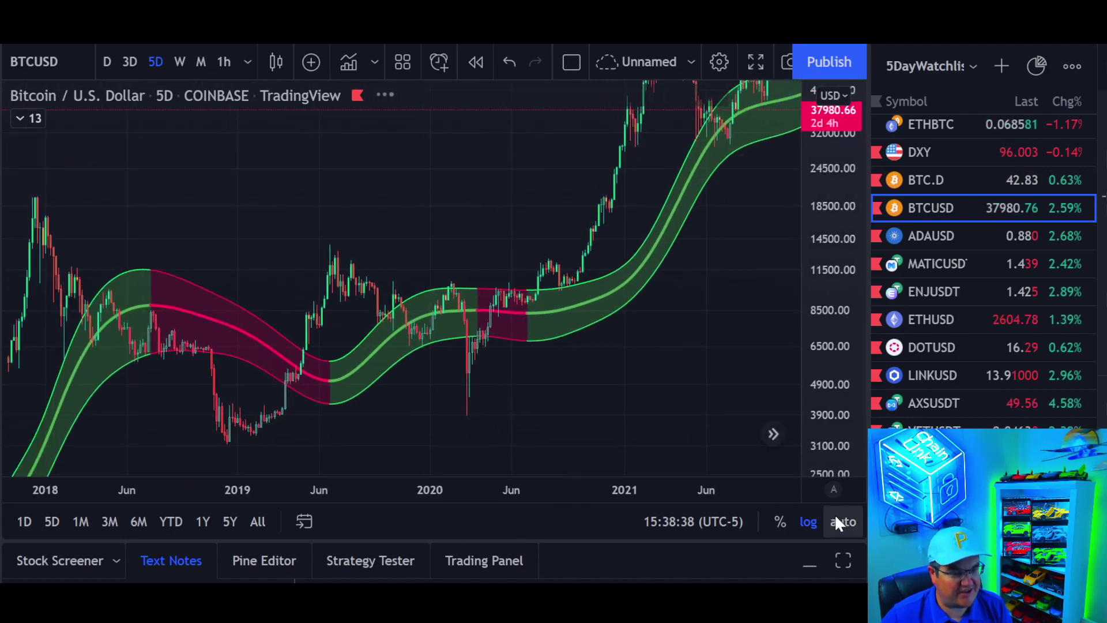
pyautogui.click(837, 519)
pyautogui.scroll(-2, 630, 358)
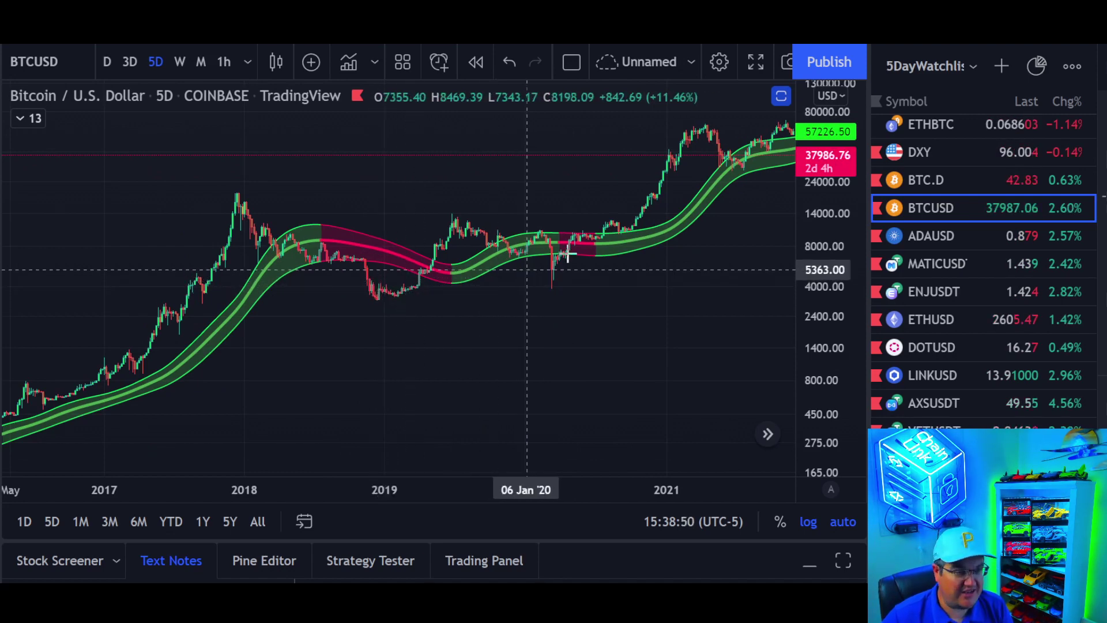
# Examine how the Bitcoin price behaved around the channel bands from 2015 through early 2020.
pyautogui.scroll(2, 568, 253)
pyautogui.scroll(-3, 549, 259)
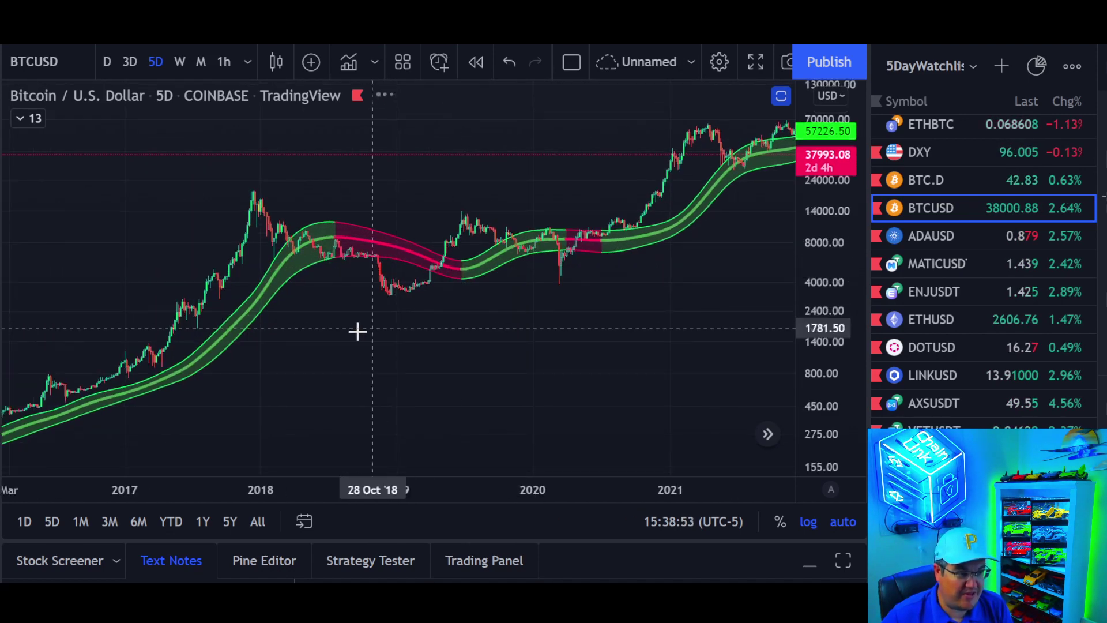
pyautogui.hscroll(-3, 509, 279)
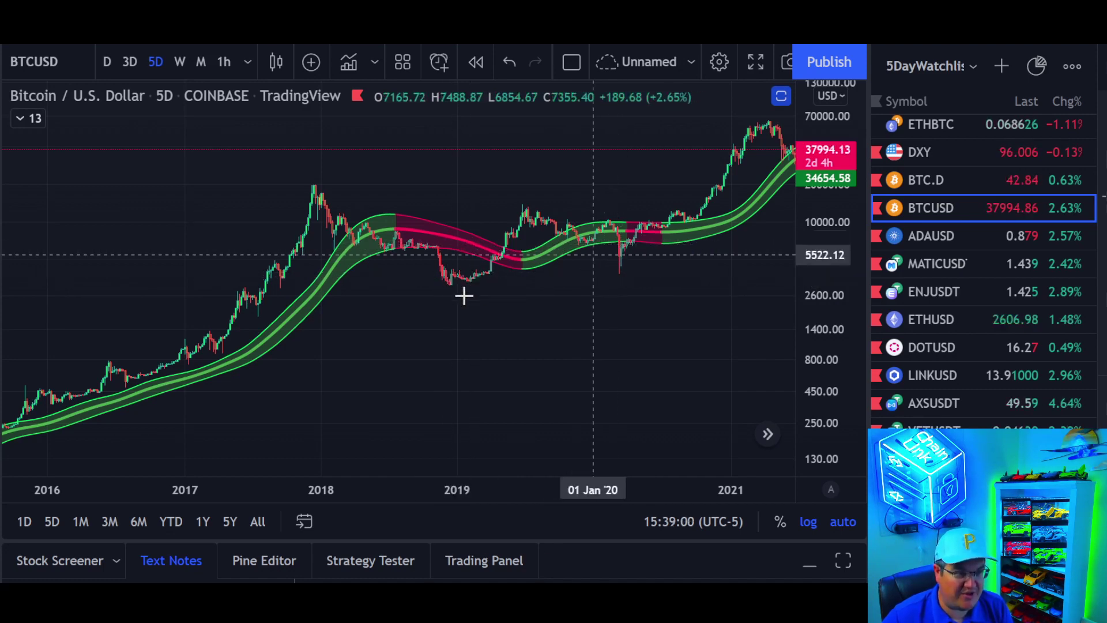
pyautogui.moveTo(388, 302); pyautogui.dragTo(751, 209)
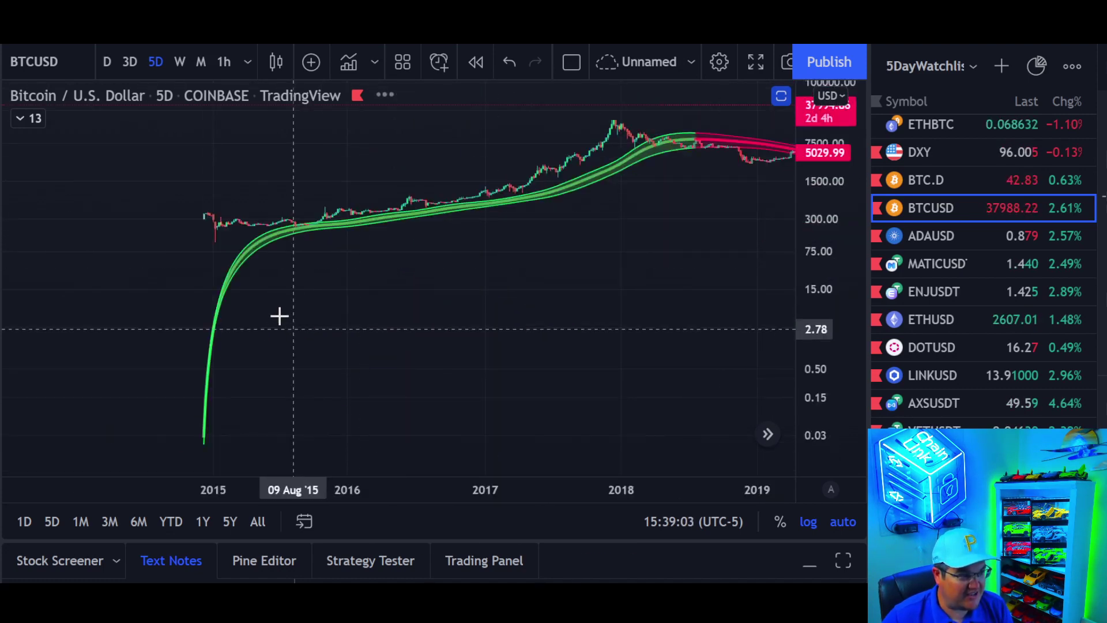
pyautogui.scroll(2, 345, 259)
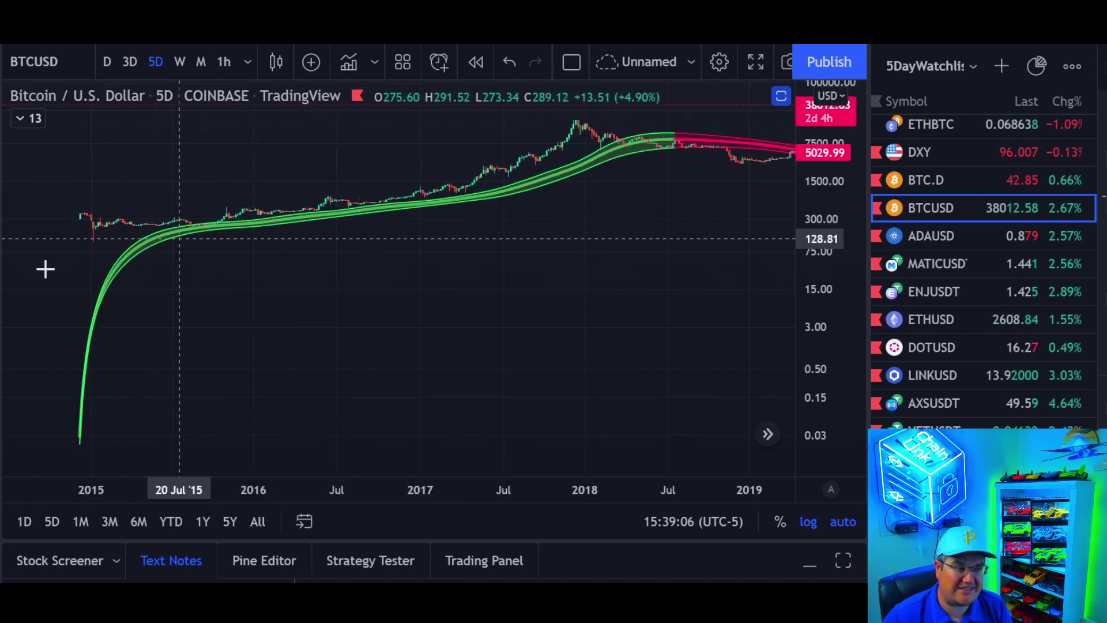
pyautogui.scroll(5, 652, 240)
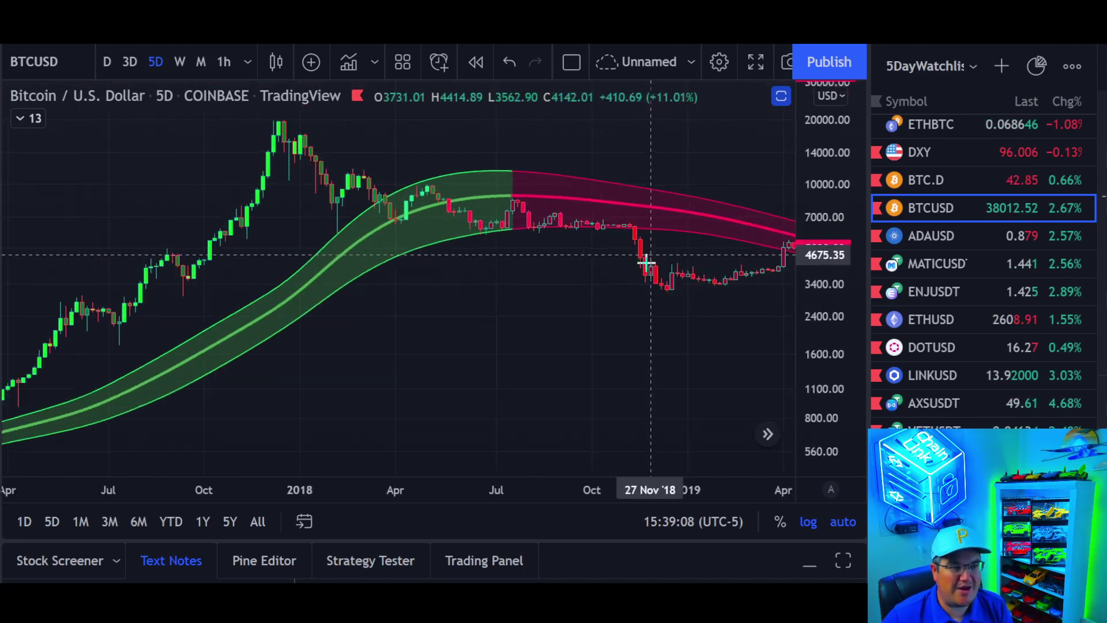
pyautogui.scroll(-2, 593, 301)
pyautogui.moveTo(594, 301); pyautogui.dragTo(433, 357)
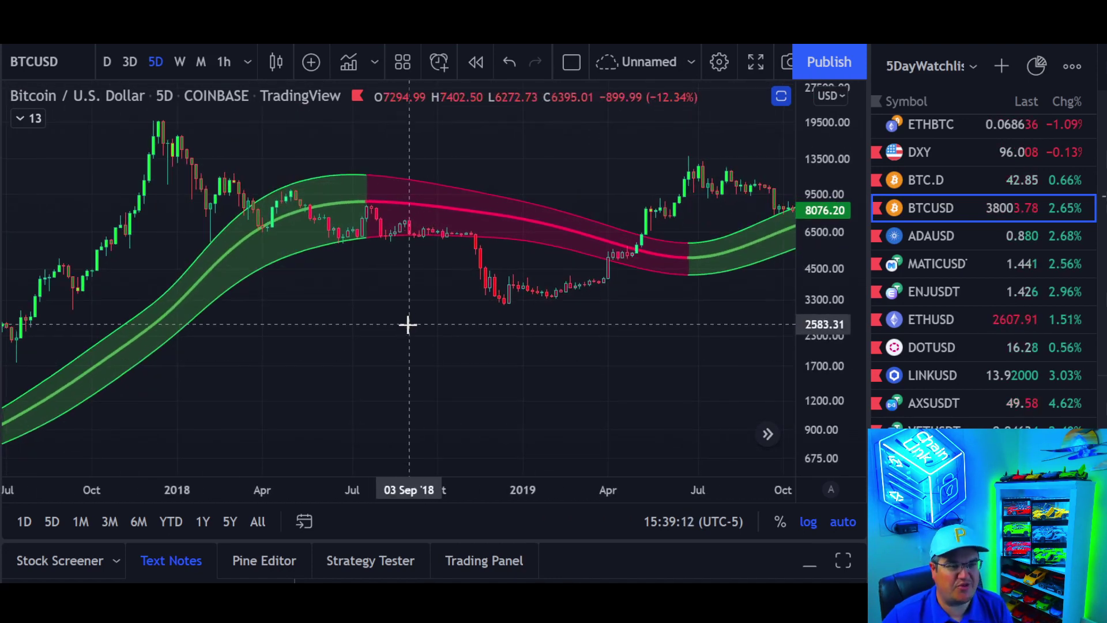
pyautogui.moveTo(629, 307); pyautogui.dragTo(434, 341)
pyautogui.moveTo(694, 299); pyautogui.dragTo(649, 313)
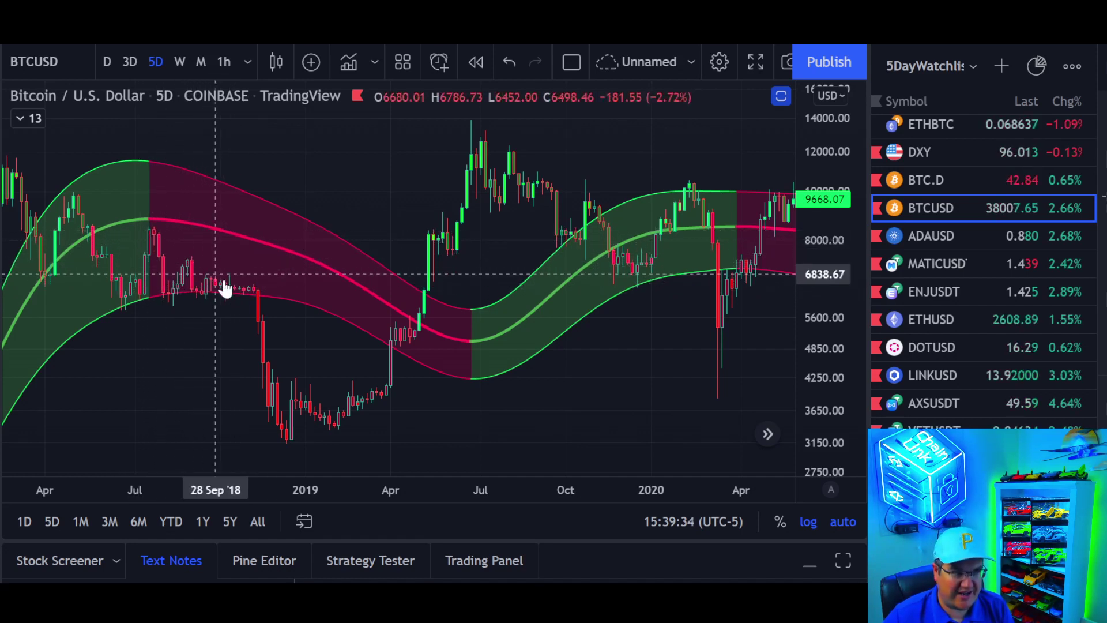
# Examine the candles from late 2021 to February 2022 against the channel's midline and lower band.
pyautogui.moveTo(610, 340); pyautogui.dragTo(37, 314)
pyautogui.moveTo(560, 290); pyautogui.dragTo(732, 282)
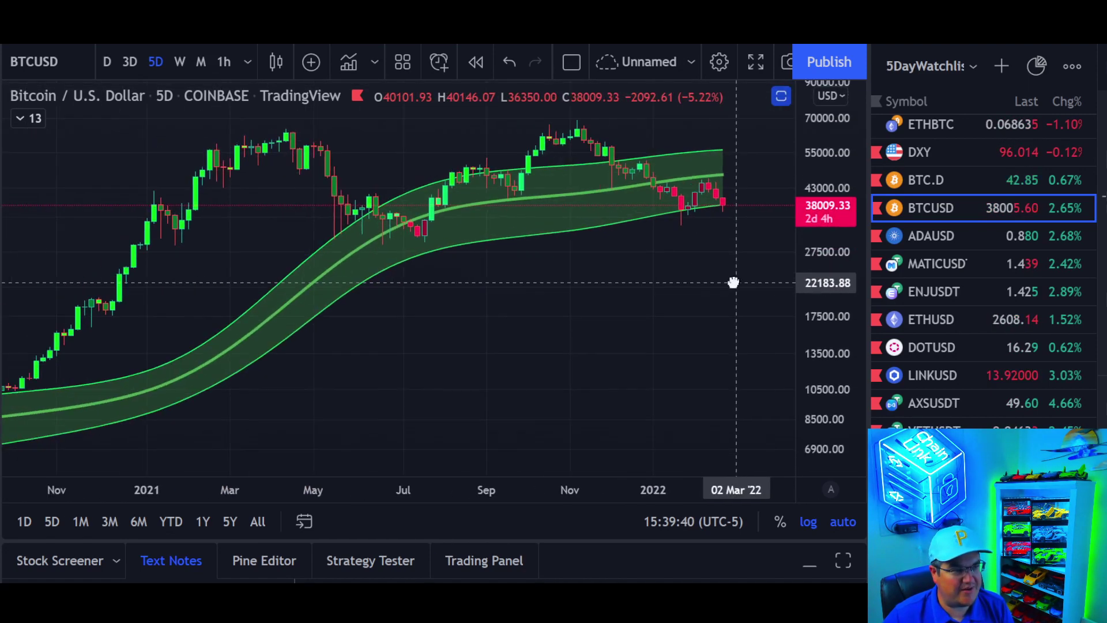
pyautogui.scroll(3, 686, 249)
pyautogui.scroll(2, 603, 329)
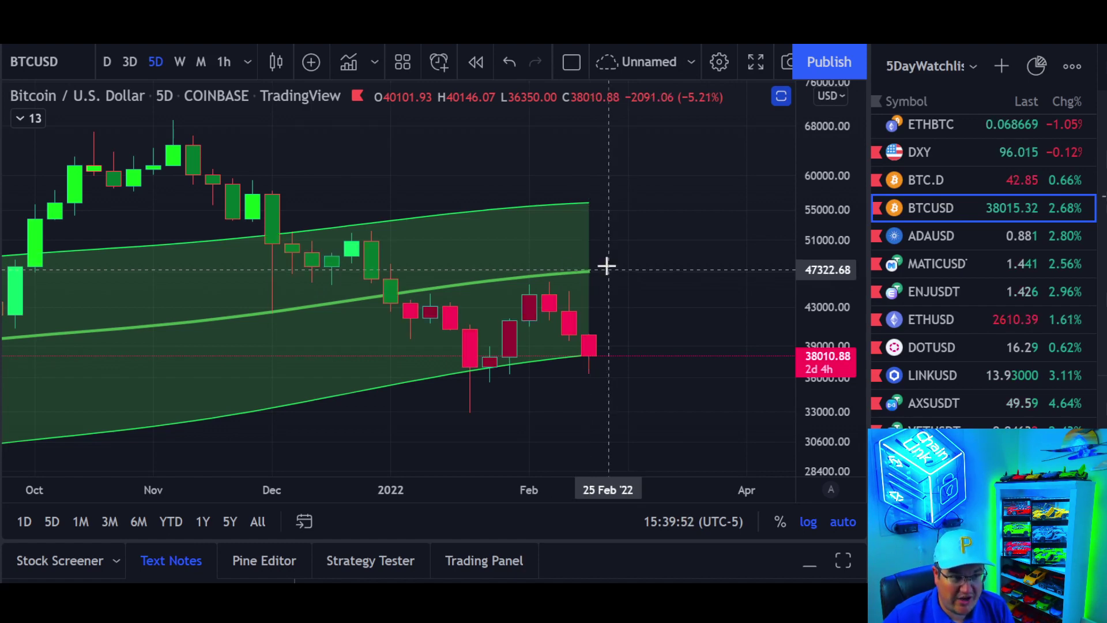
pyautogui.scroll(-2, 592, 272)
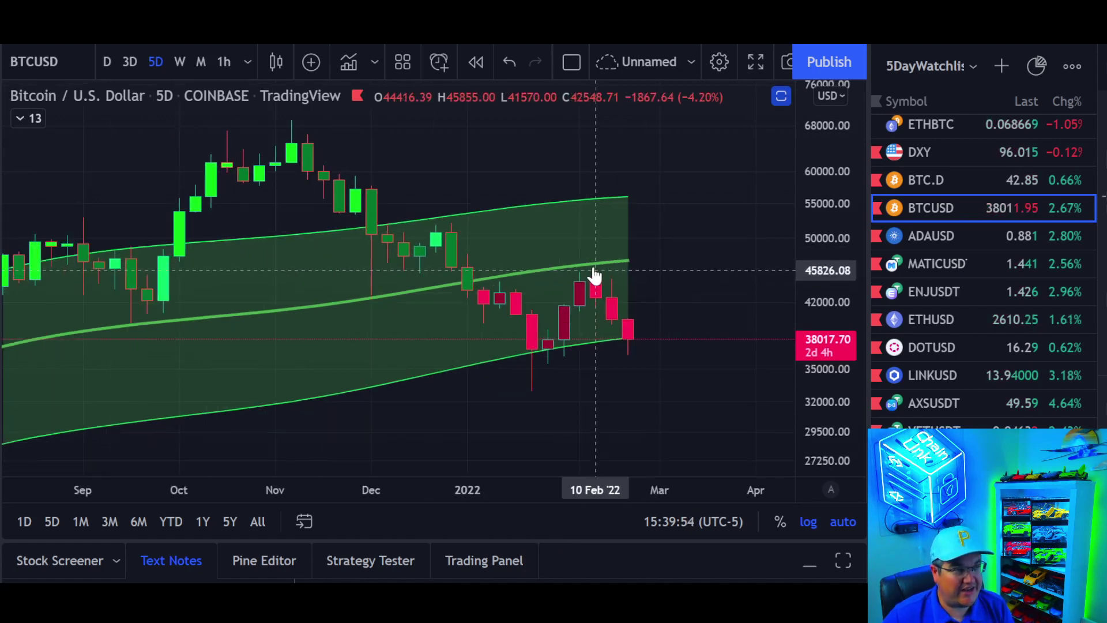
# Switch the chart to the weekly interval and show the hidden EMA 21, leaving the indicator list collapsed.
pyautogui.click(179, 62)
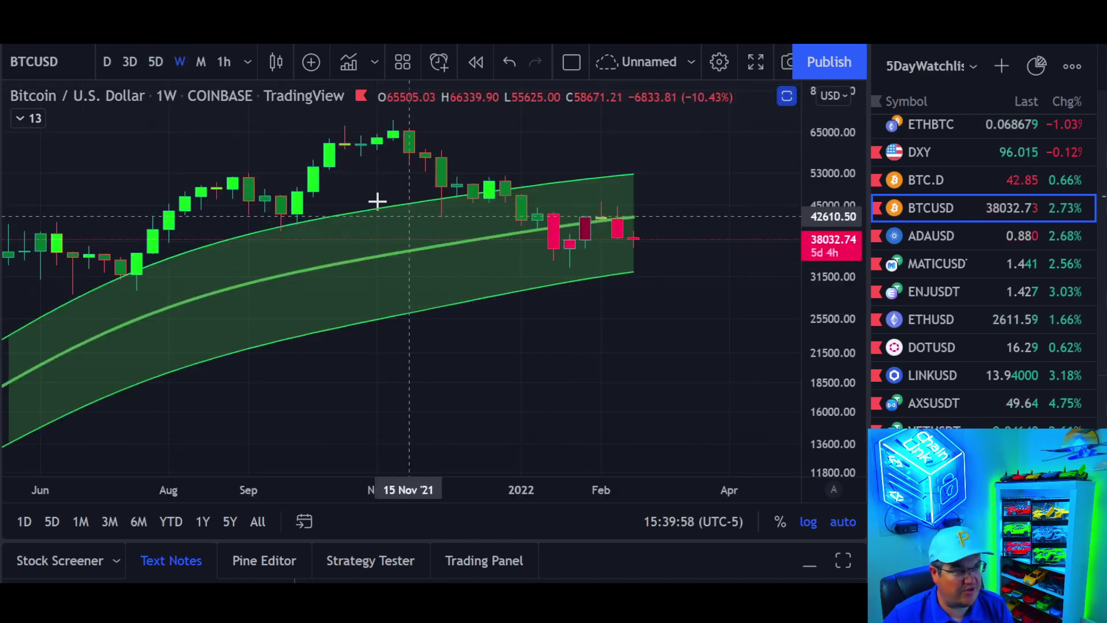
pyautogui.click(26, 117)
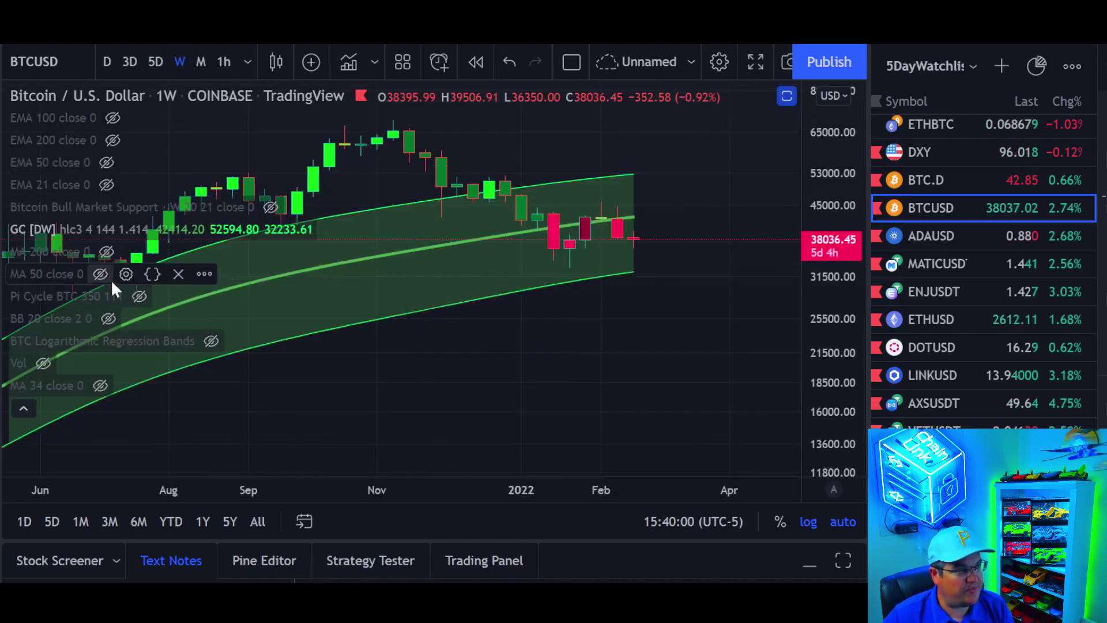
pyautogui.click(106, 184)
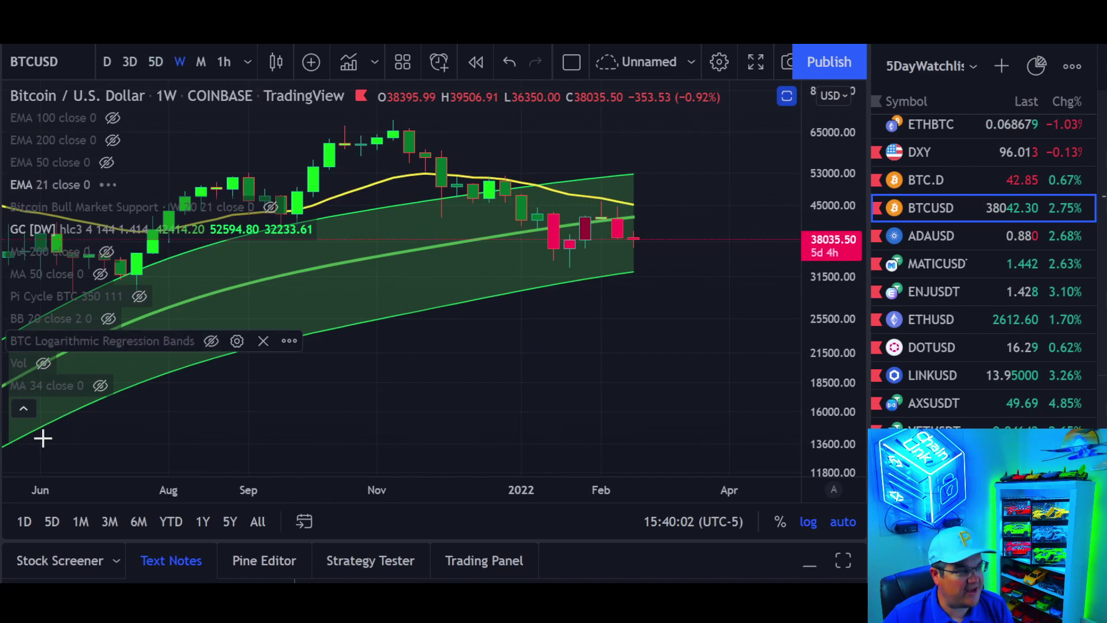
pyautogui.click(23, 408)
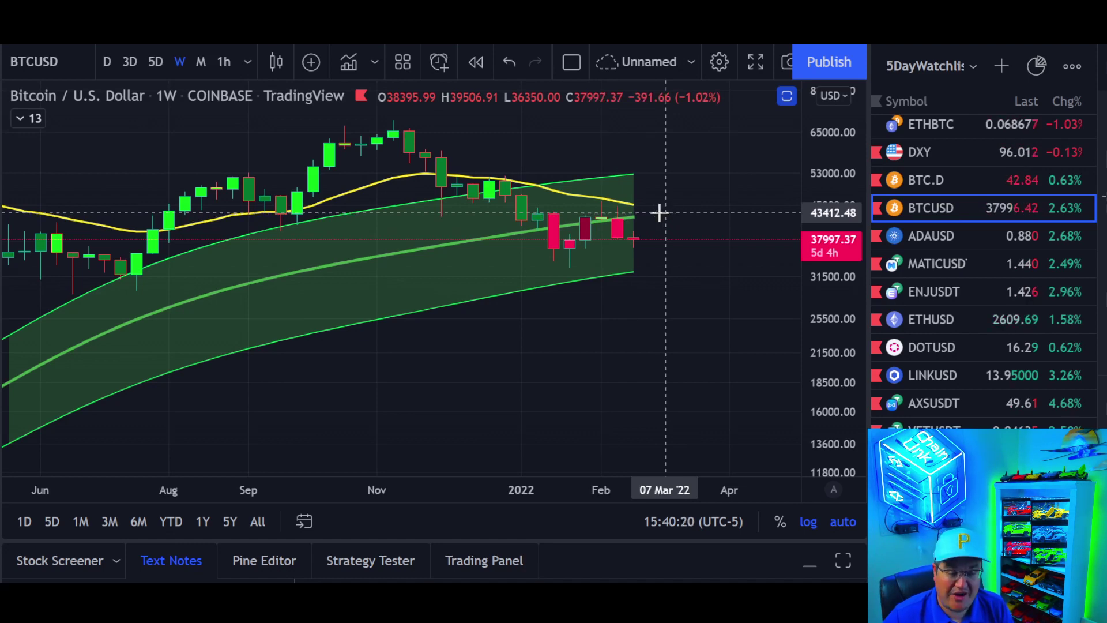
# Compare the weekly price since 2020 with the EMA 21 and the channel, including the most recent candles.
pyautogui.scroll(-4, 657, 215)
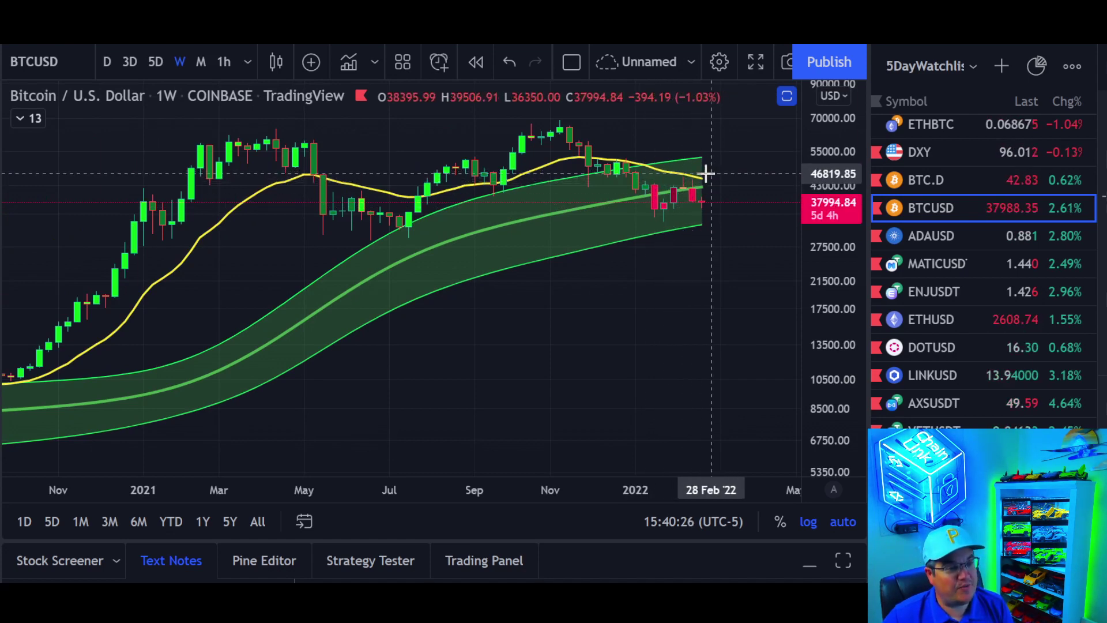
pyautogui.scroll(-2, 715, 188)
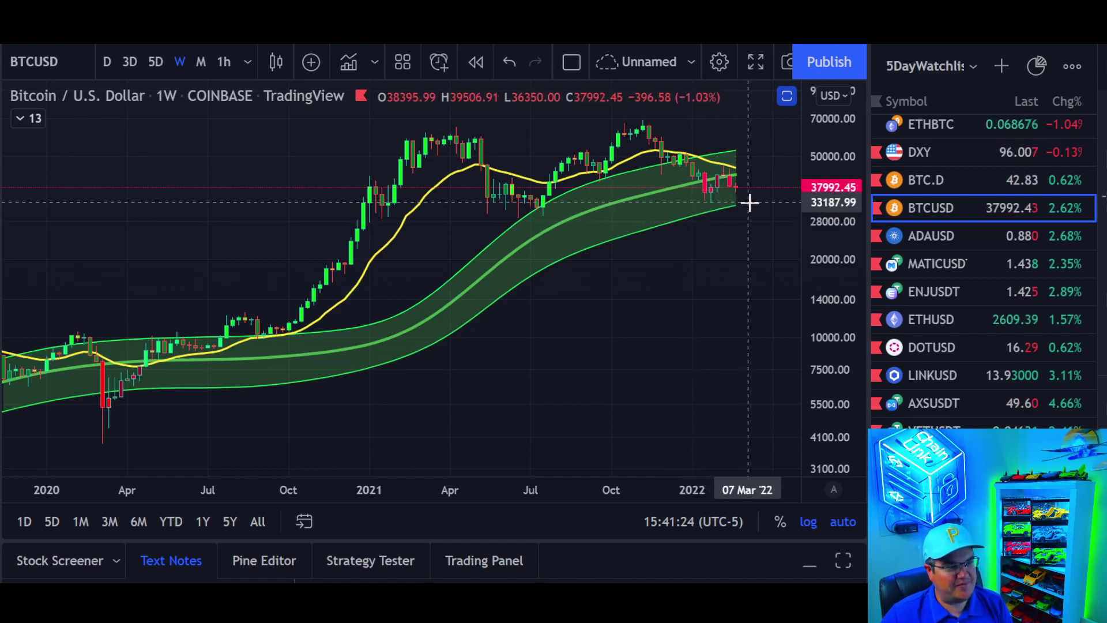
pyautogui.scroll(5, 749, 201)
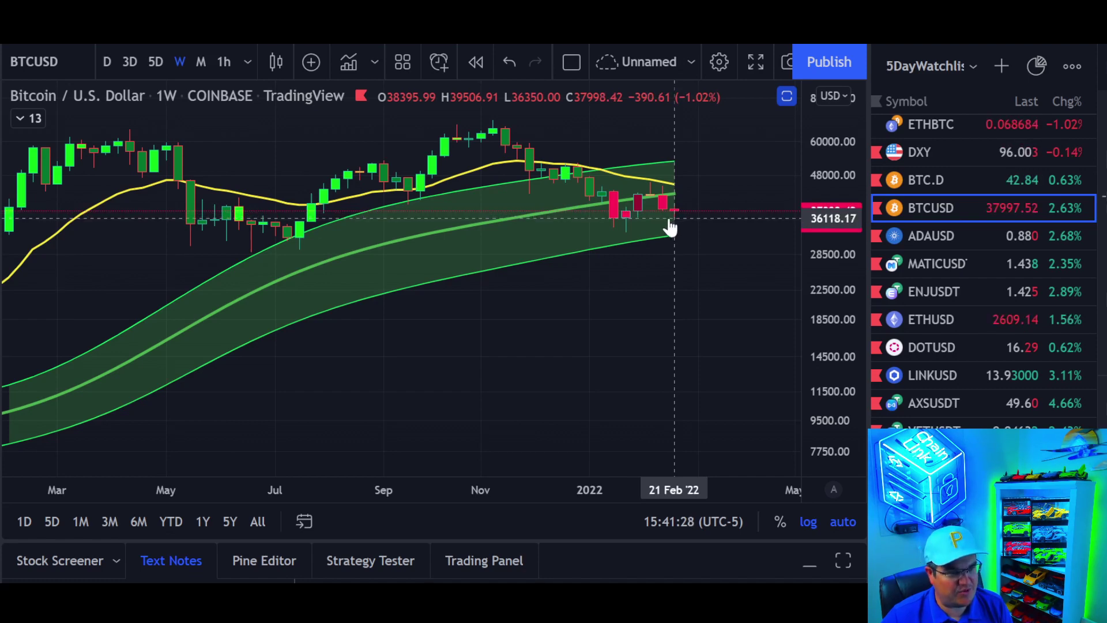
pyautogui.scroll(3, 669, 222)
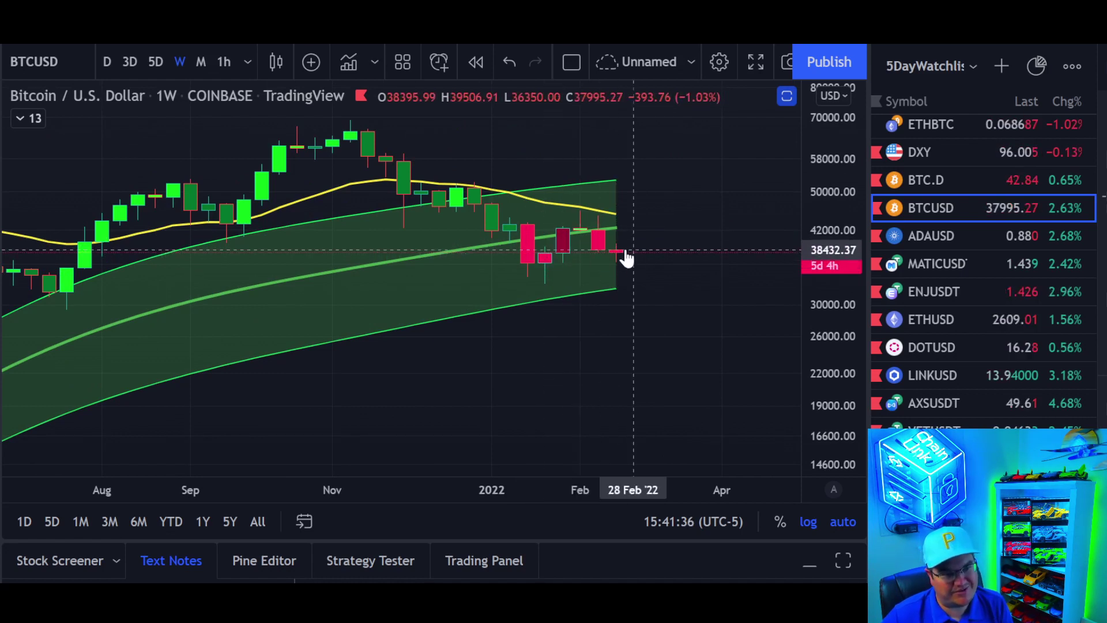
pyautogui.scroll(-2, 626, 259)
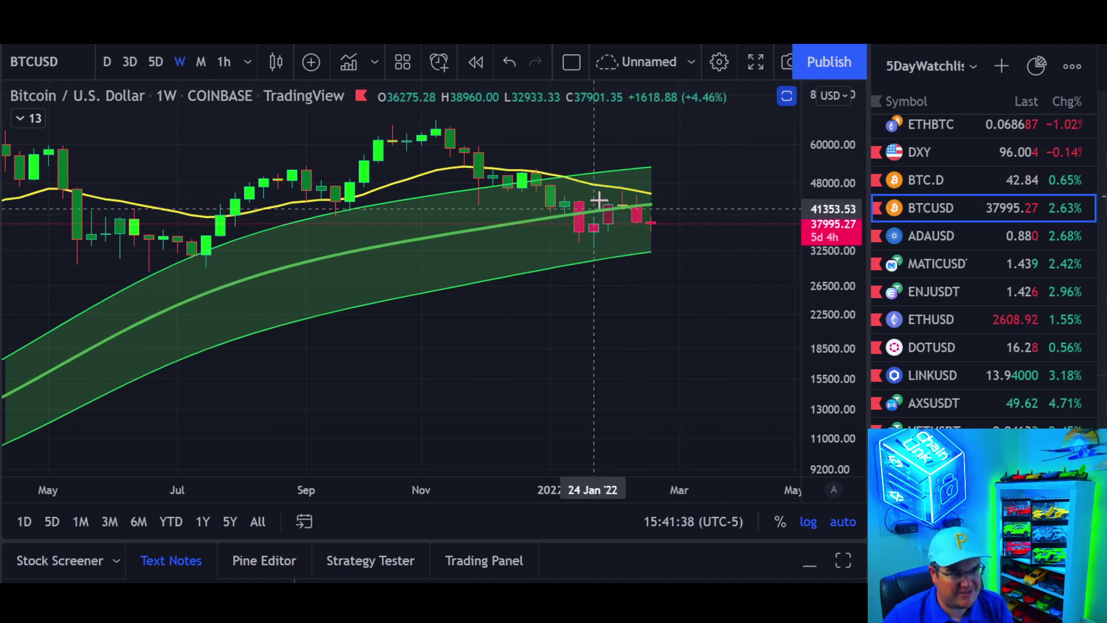
# Return to the five-day interval and measure from 20 July 2018 to the November 2018 drop, clearing the measurement.
pyautogui.click(155, 62)
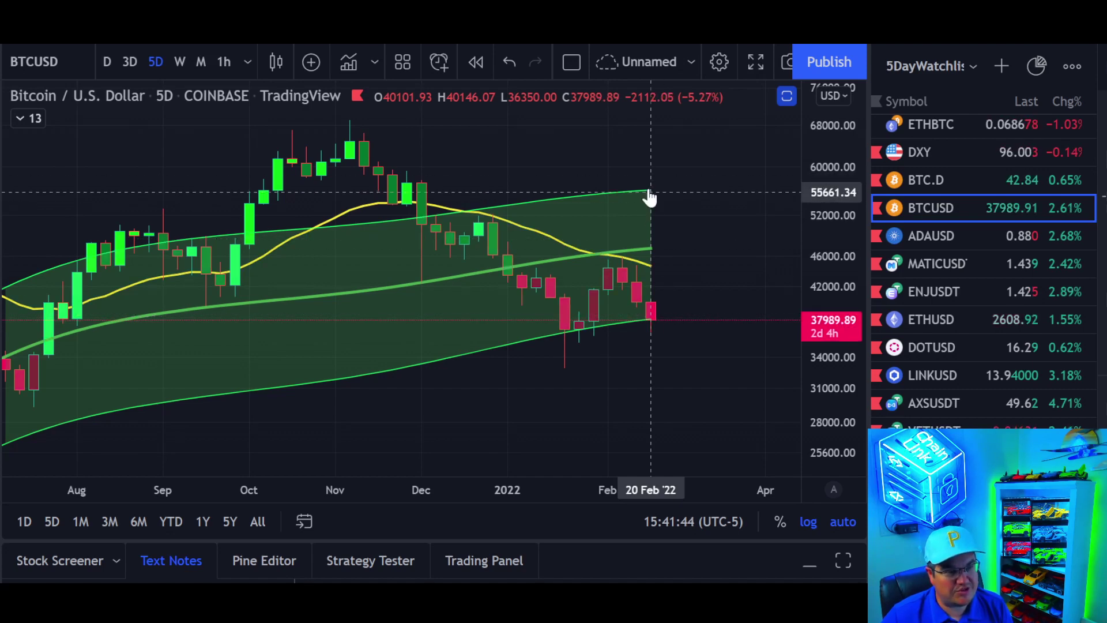
pyautogui.scroll(-2, 658, 321)
pyautogui.scroll(-5, 658, 321)
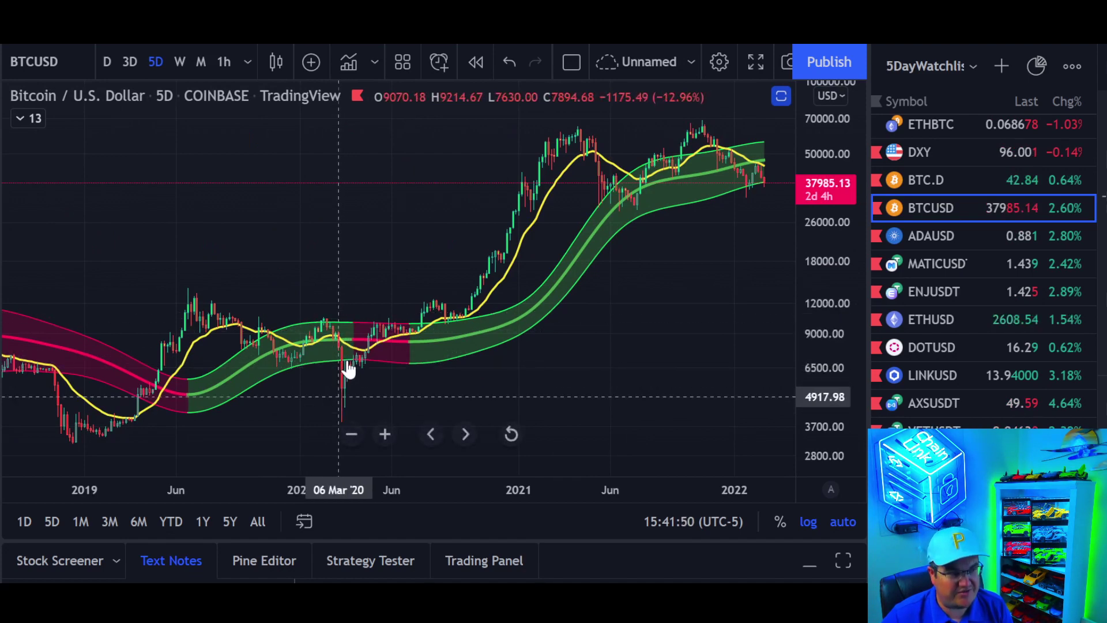
pyautogui.scroll(-4, 349, 352)
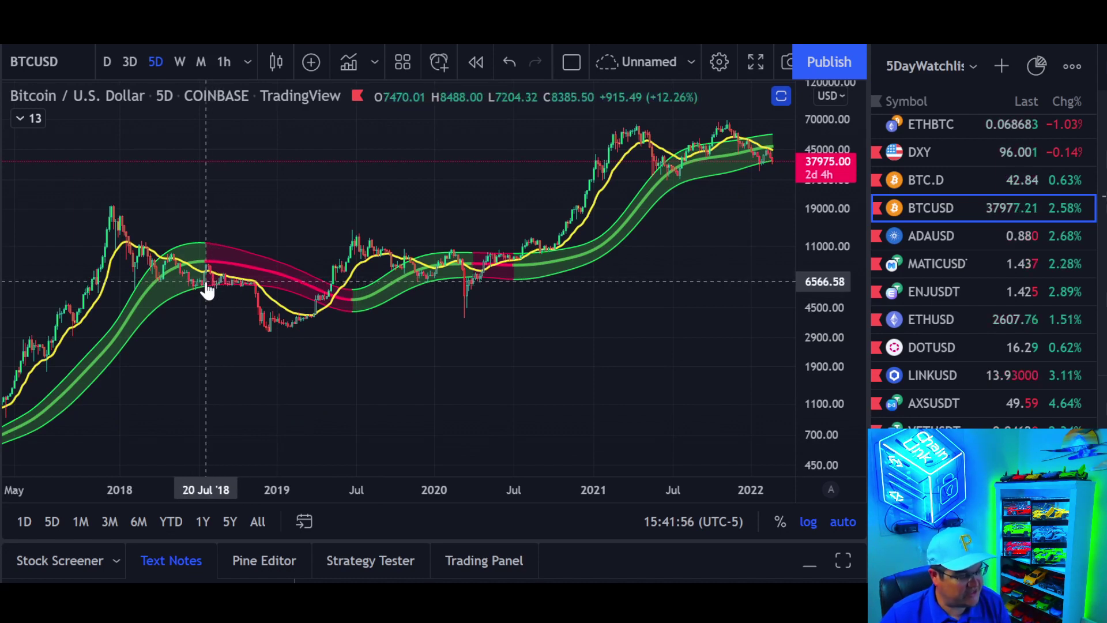
pyautogui.keyDown('shift'); pyautogui.click(206, 281); pyautogui.keyUp('shift')
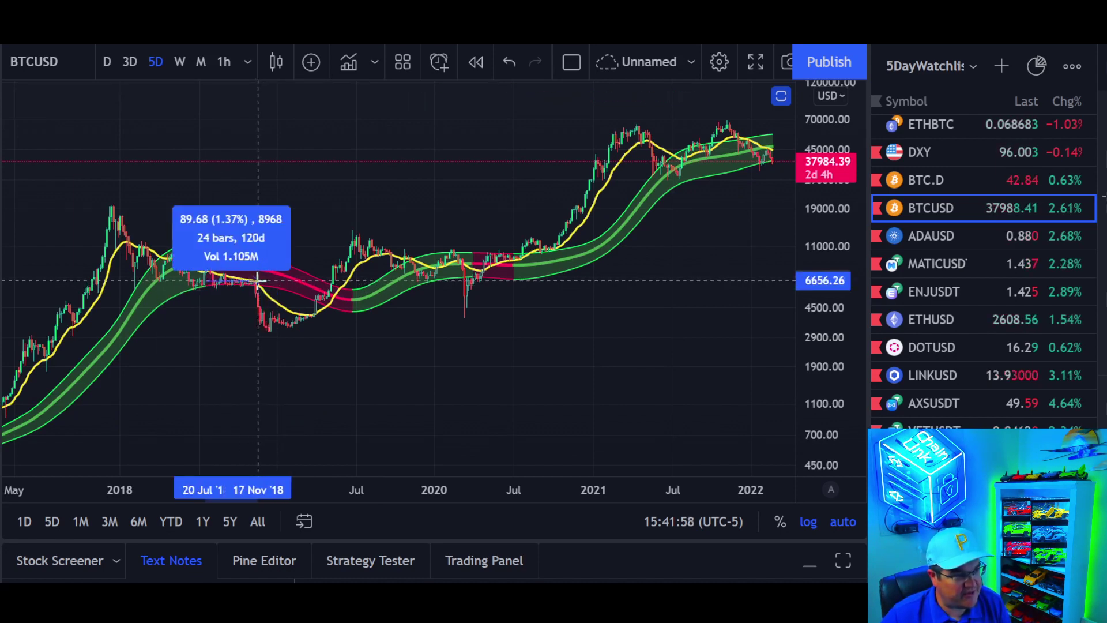
pyautogui.press('Escape')
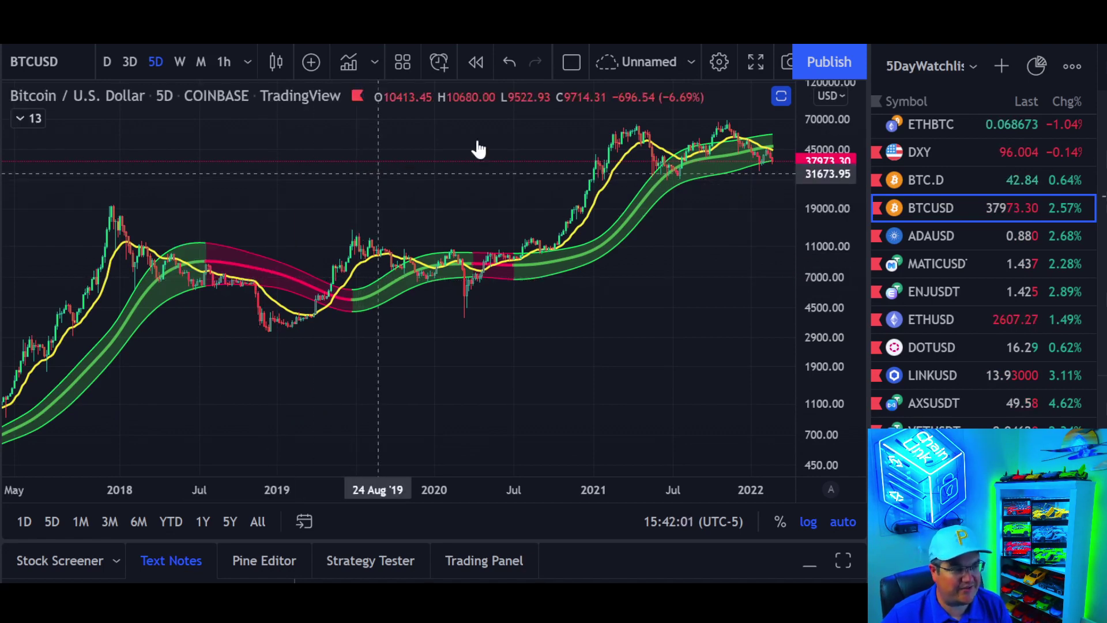
# Circle the November 2021 peak, the late-December and early-February highs, and an area around mid-March 2022 with the yellow brush.
pyautogui.scroll(5, 714, 225)
pyautogui.scroll(5, 738, 270)
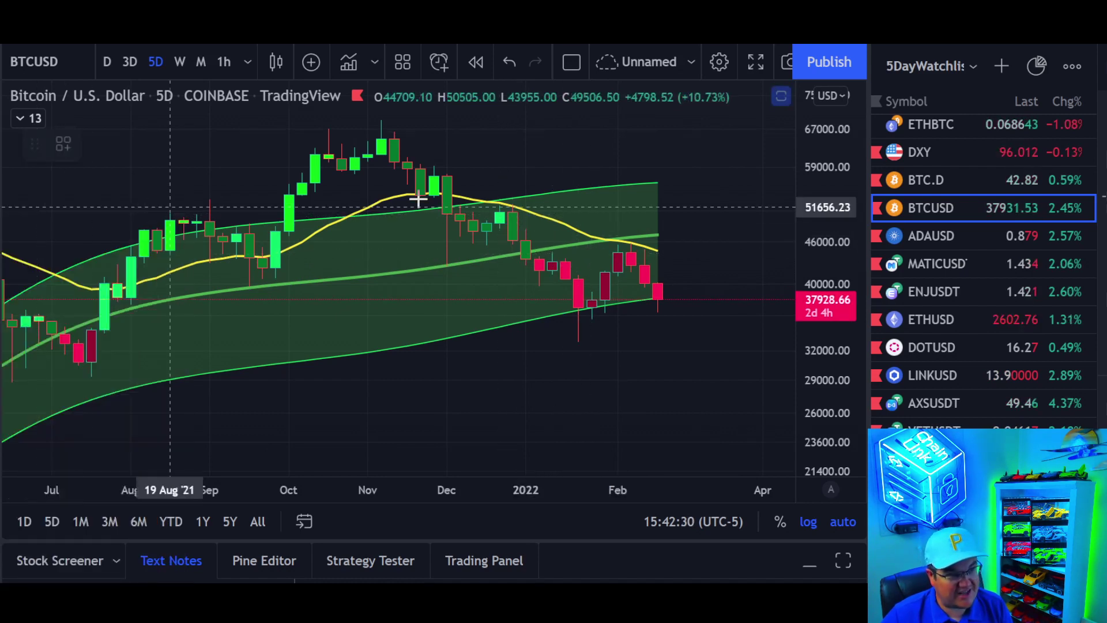
pyautogui.moveTo(513, 197); pyautogui.dragTo(496, 231)
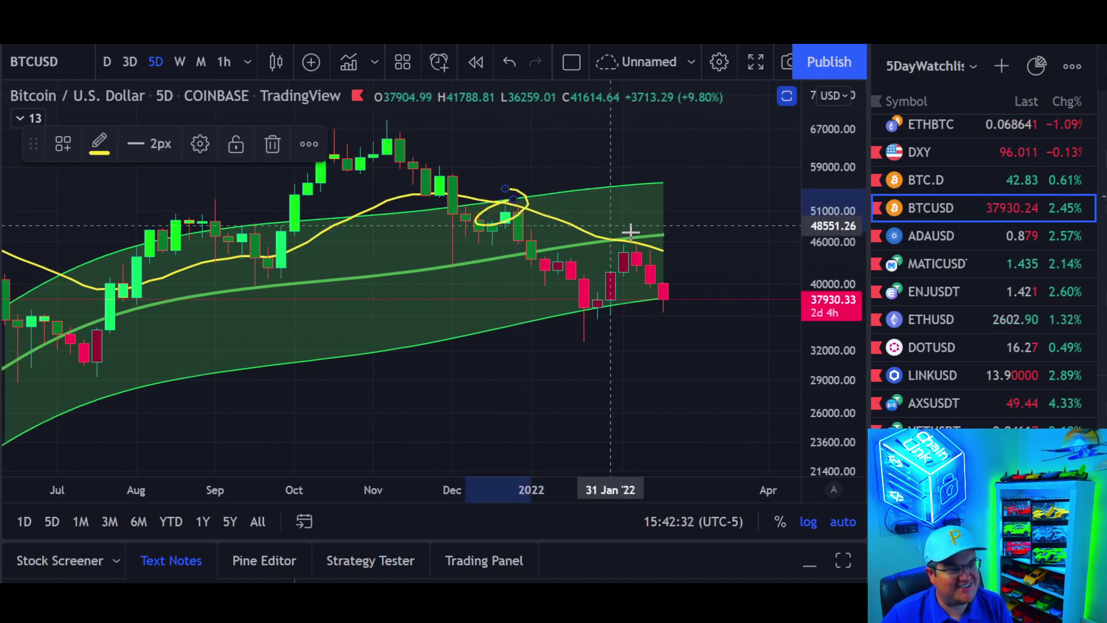
pyautogui.moveTo(607, 227); pyautogui.dragTo(657, 245)
pyautogui.moveTo(412, 127); pyautogui.dragTo(395, 118)
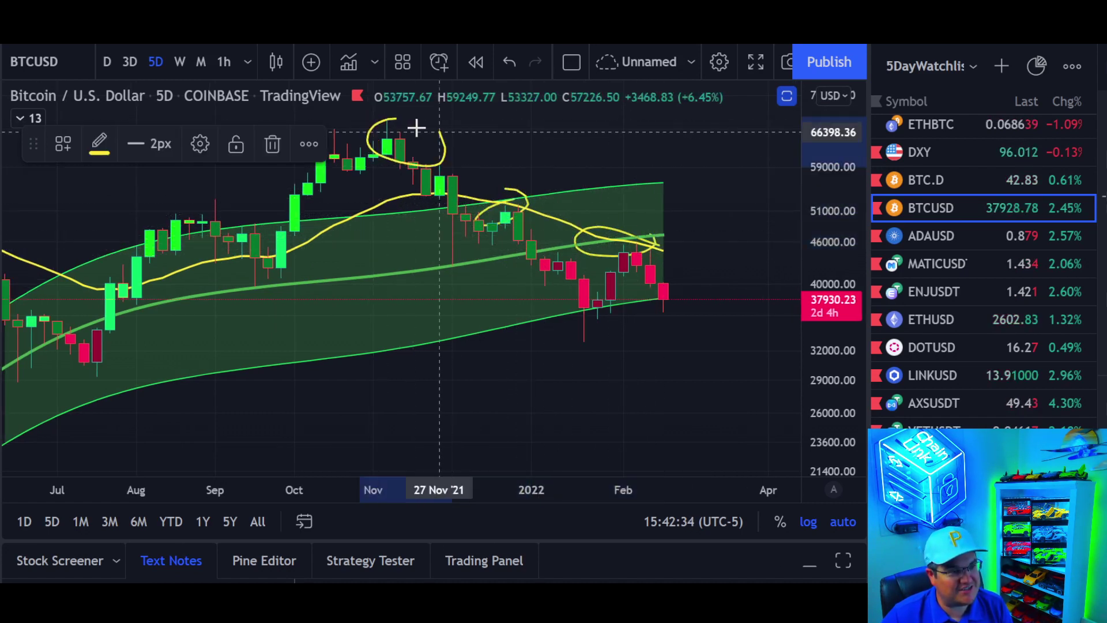
pyautogui.moveTo(729, 252)
pyautogui.mouseDown()
pyautogui.moveTo(731, 279)
pyautogui.moveTo(711, 252)
pyautogui.mouseUp()
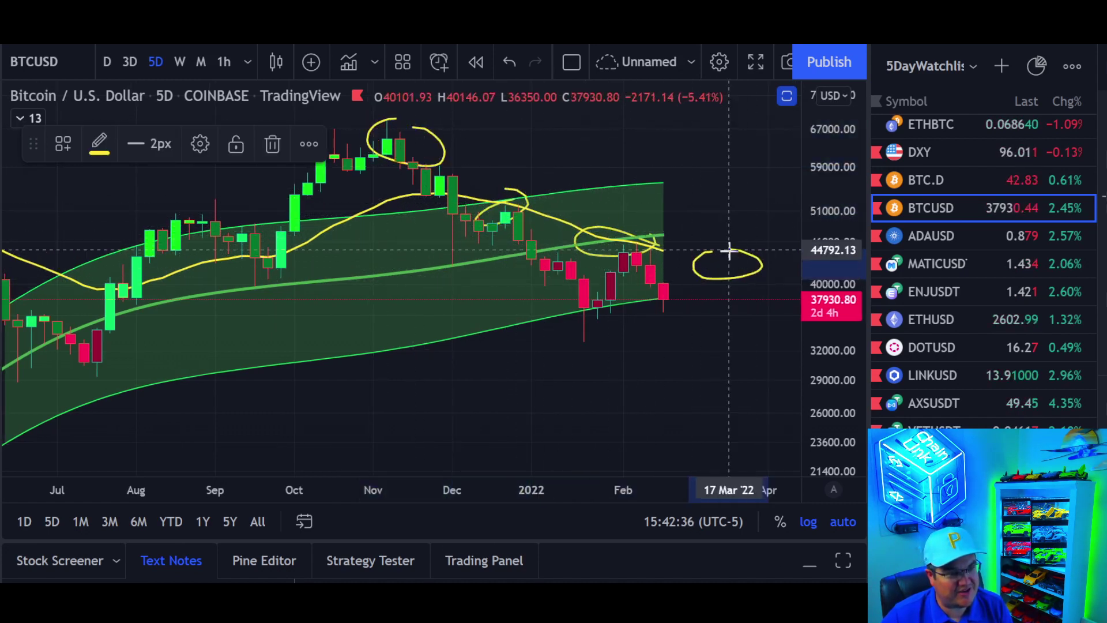
pyautogui.moveTo(761, 284); pyautogui.dragTo(669, 301)
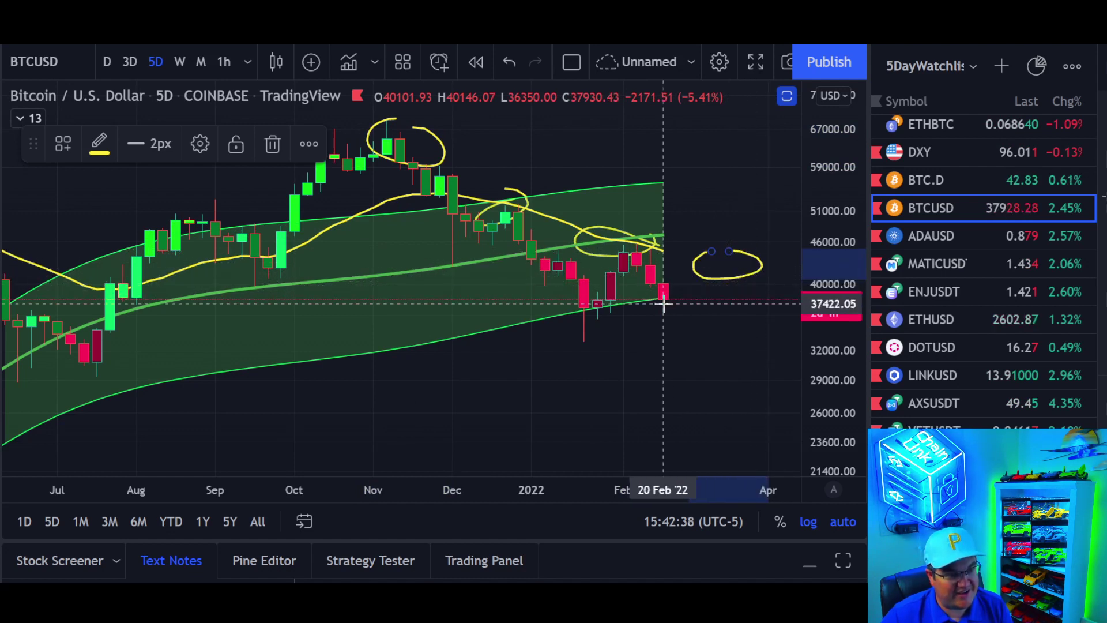
# Brush projected paths from the mid-February 2022 low: a gradual rise to about 40,500 in April with a drop, and a rebound towards early March.
pyautogui.moveTo(768, 282)
pyautogui.mouseDown()
pyautogui.moveTo(779, 280)
pyautogui.moveTo(765, 279)
pyautogui.mouseUp()
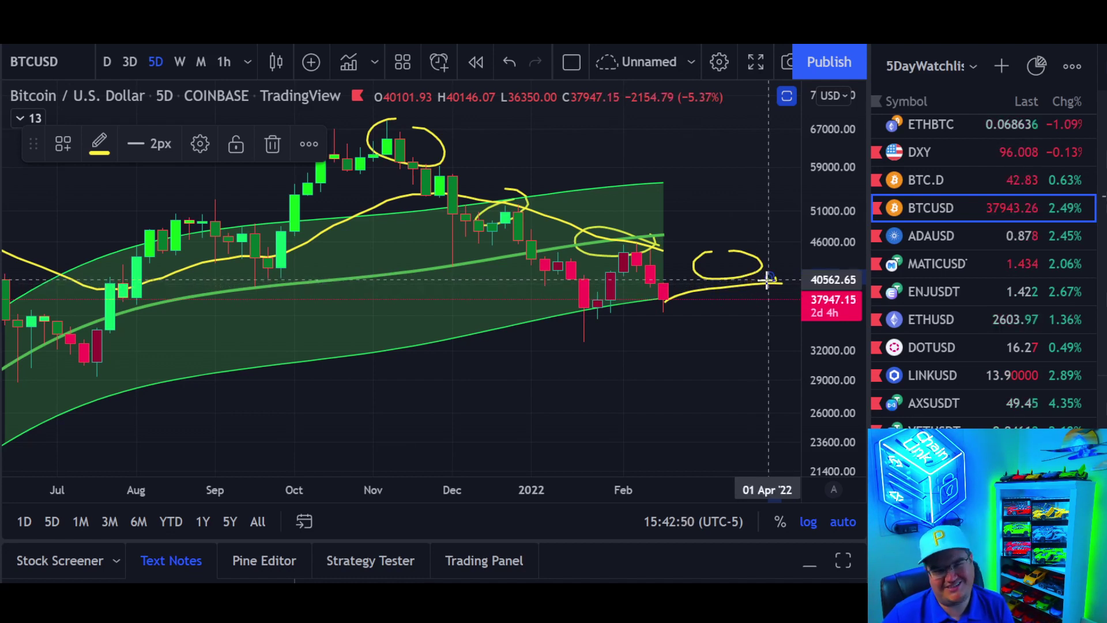
pyautogui.moveTo(769, 278); pyautogui.dragTo(781, 358)
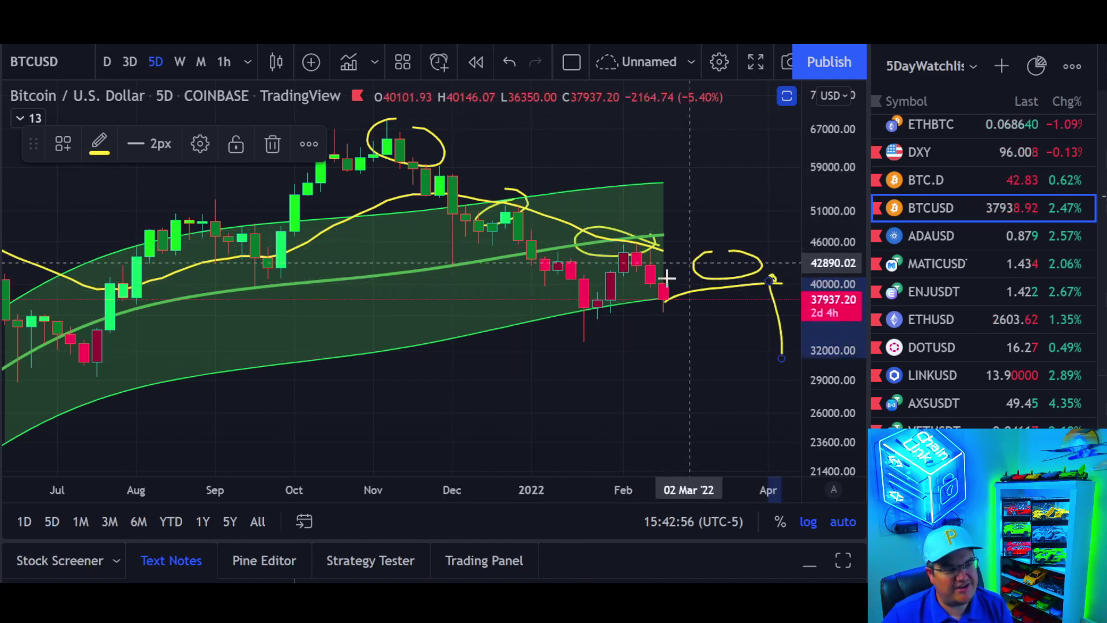
pyautogui.moveTo(668, 295)
pyautogui.mouseDown()
pyautogui.moveTo(690, 284)
pyautogui.moveTo(702, 256)
pyautogui.moveTo(768, 224)
pyautogui.moveTo(709, 239)
pyautogui.moveTo(727, 249)
pyautogui.mouseUp()
pyautogui.moveTo(584, 323)
pyautogui.mouseDown()
pyautogui.moveTo(638, 257)
pyautogui.moveTo(669, 288)
pyautogui.moveTo(702, 235)
pyautogui.mouseUp()
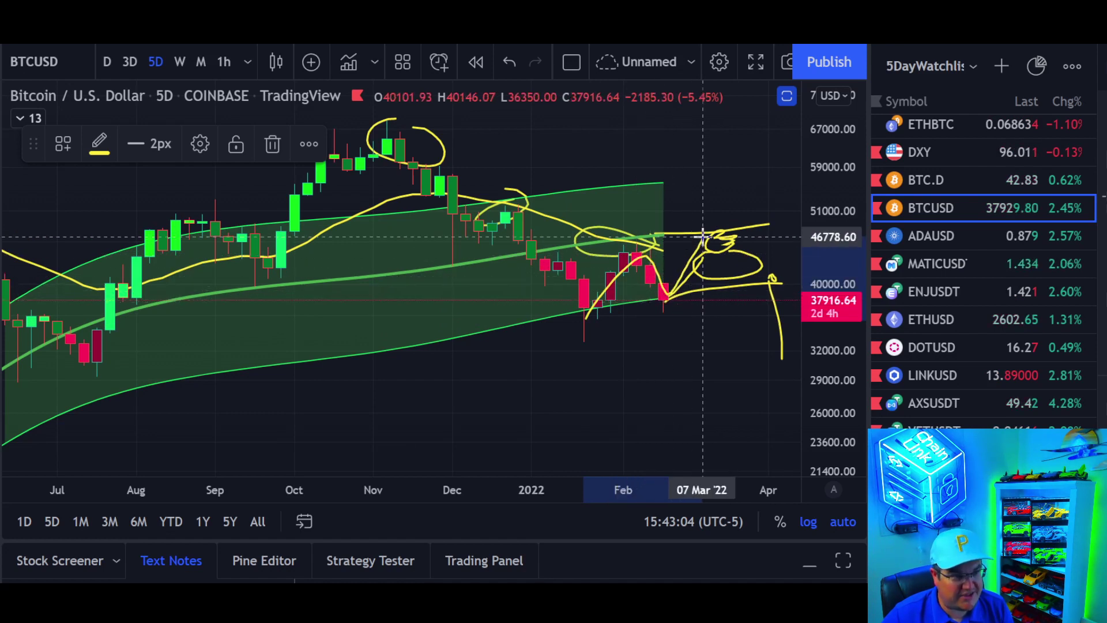
# Circle the late-January and mid-February 2022 lows and the mid-March rebound target with the brush, and remove all drawings from the chart.
pyautogui.moveTo(615, 267)
pyautogui.mouseDown()
pyautogui.moveTo(666, 293)
pyautogui.moveTo(715, 226)
pyautogui.mouseUp()
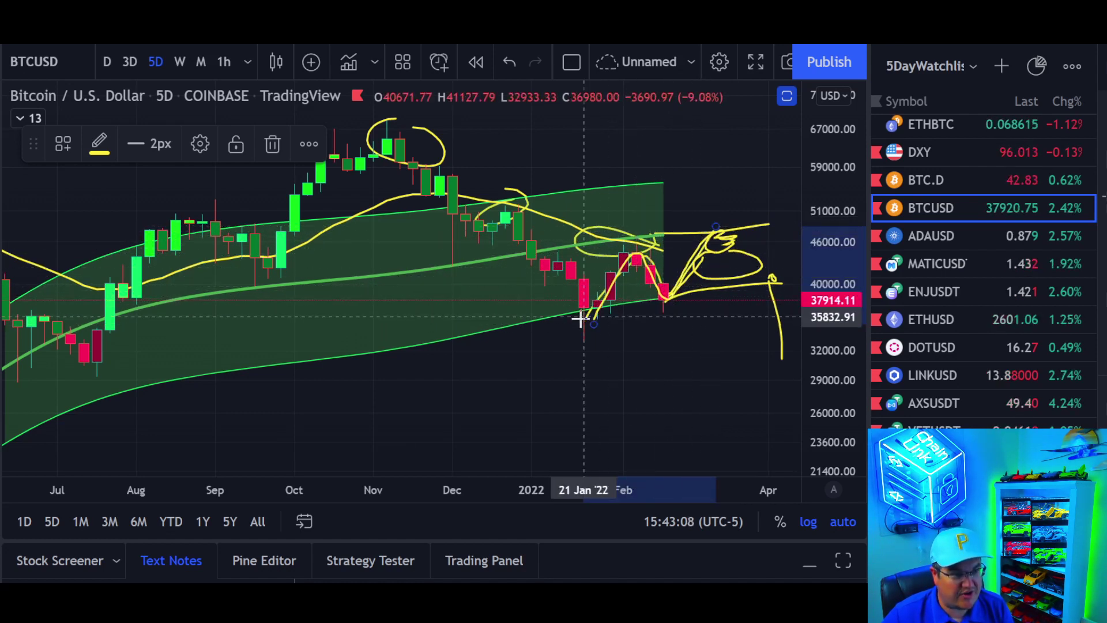
pyautogui.moveTo(593, 301)
pyautogui.mouseDown()
pyautogui.moveTo(553, 321)
pyautogui.moveTo(667, 289)
pyautogui.mouseUp()
pyautogui.moveTo(702, 211); pyautogui.dragTo(737, 226)
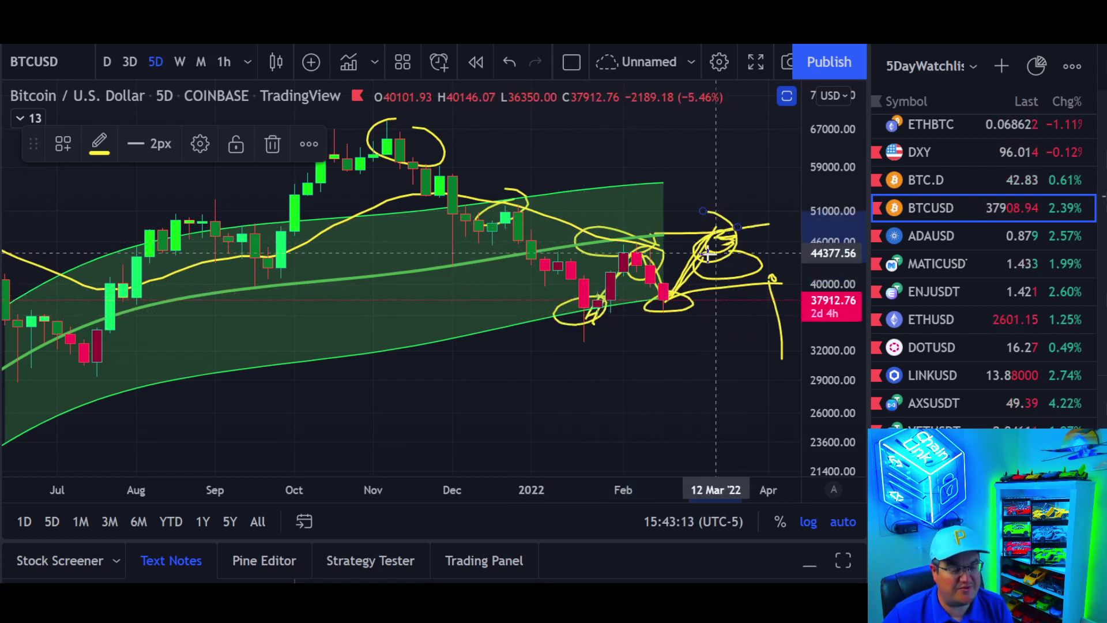
pyautogui.rightClick(693, 171)
pyautogui.click(780, 512)
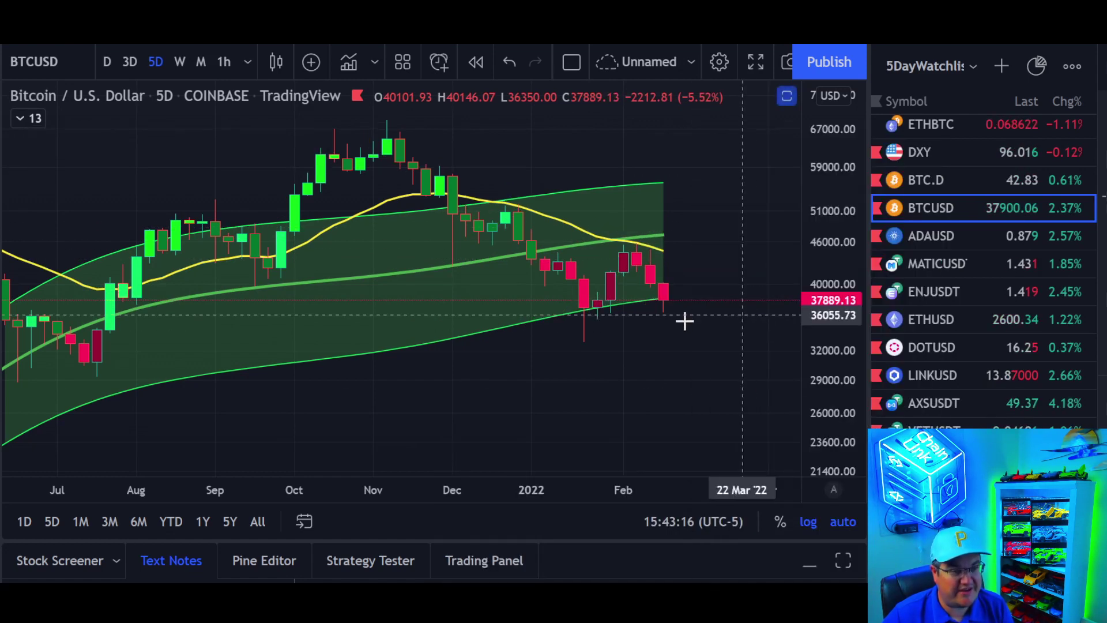
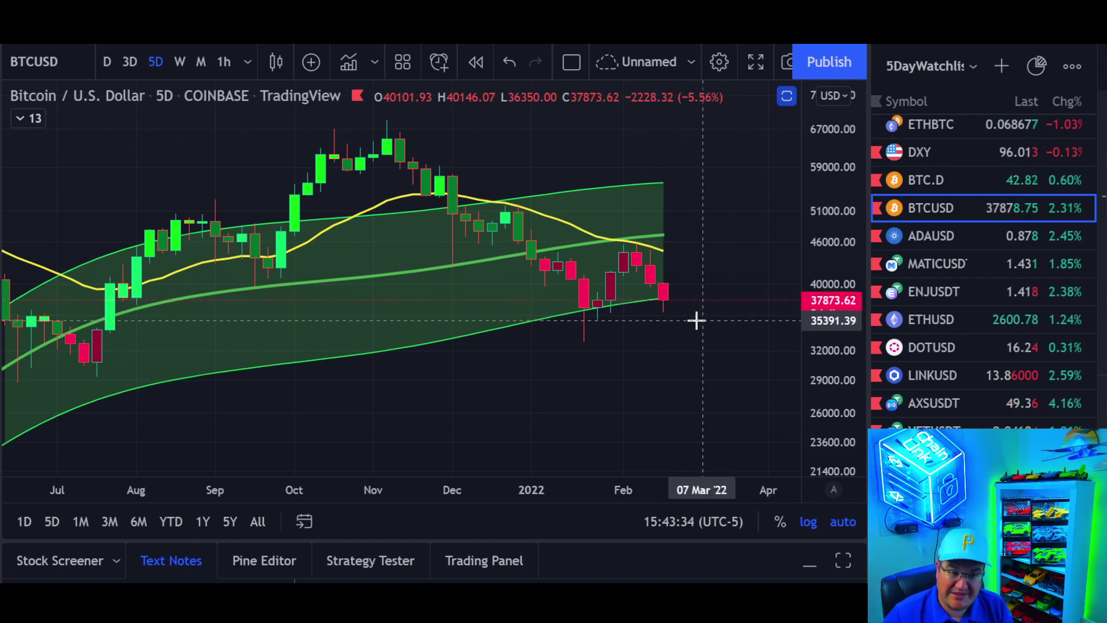
# Compare the five-day price history from 2017 to 2022 with the channel and EMA 21, including the January 2022 low.
pyautogui.scroll(-6, 696, 321)
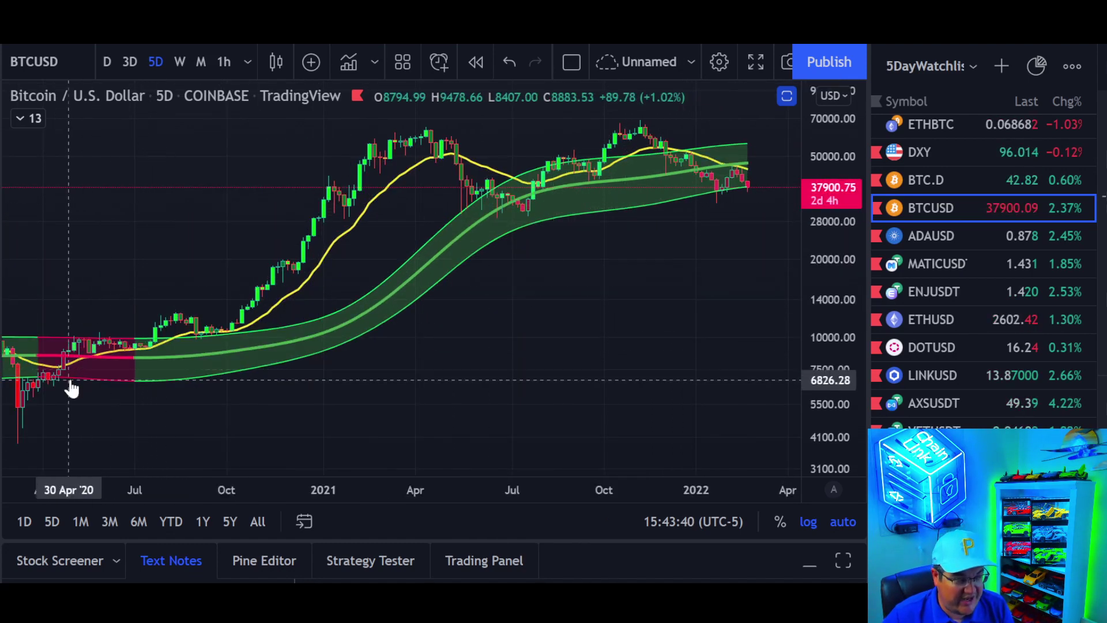
pyautogui.scroll(-3, 49, 392)
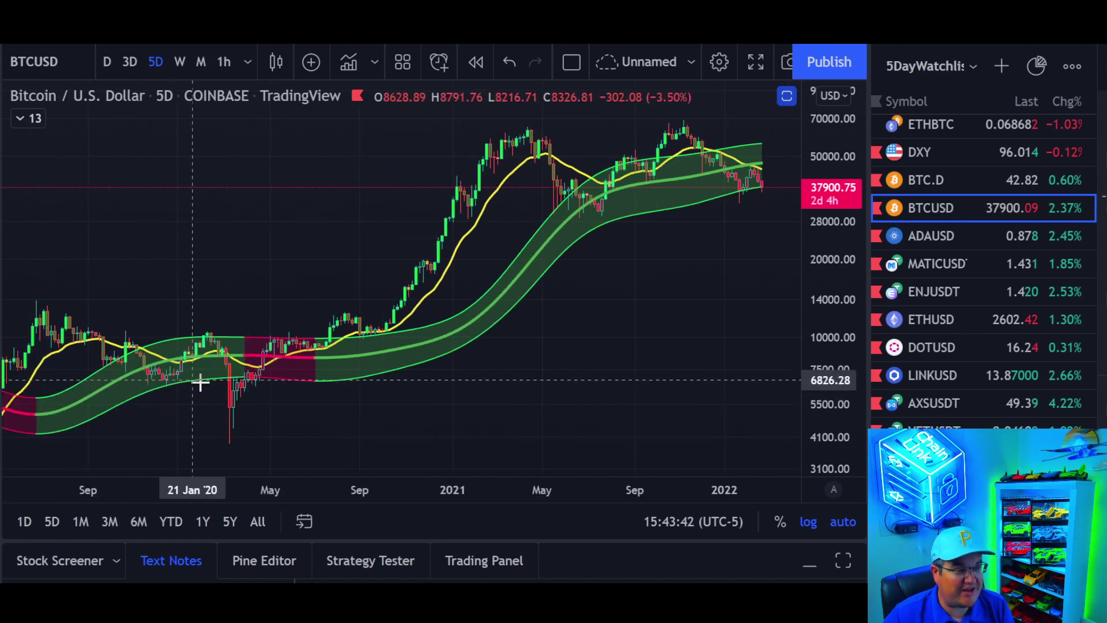
pyautogui.scroll(-3, 271, 381)
pyautogui.scroll(-3, 317, 313)
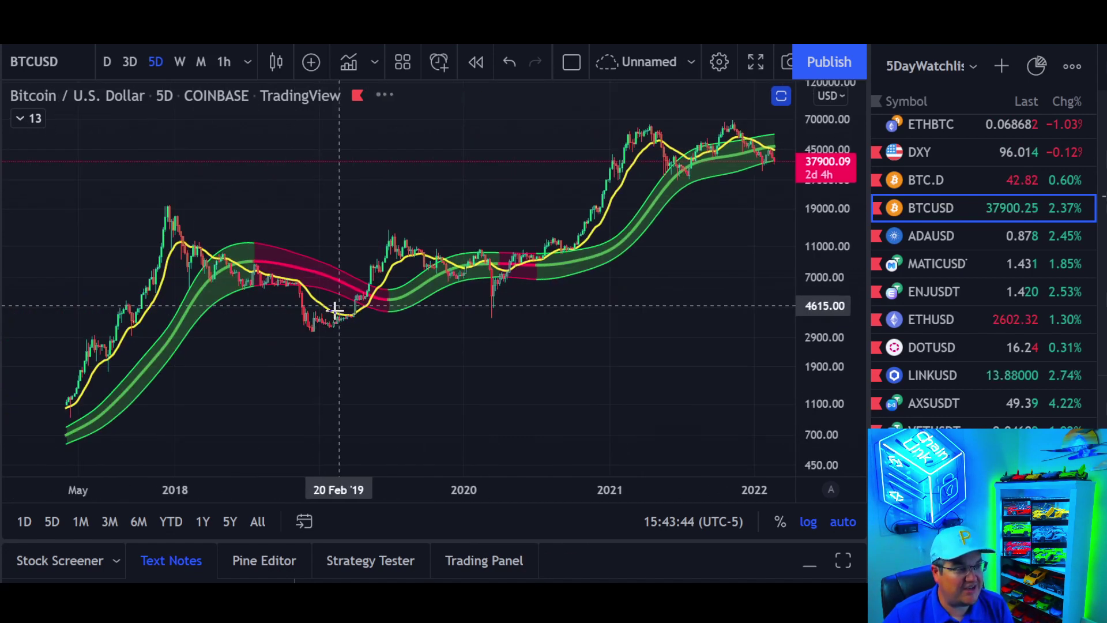
pyautogui.scroll(-3, 279, 304)
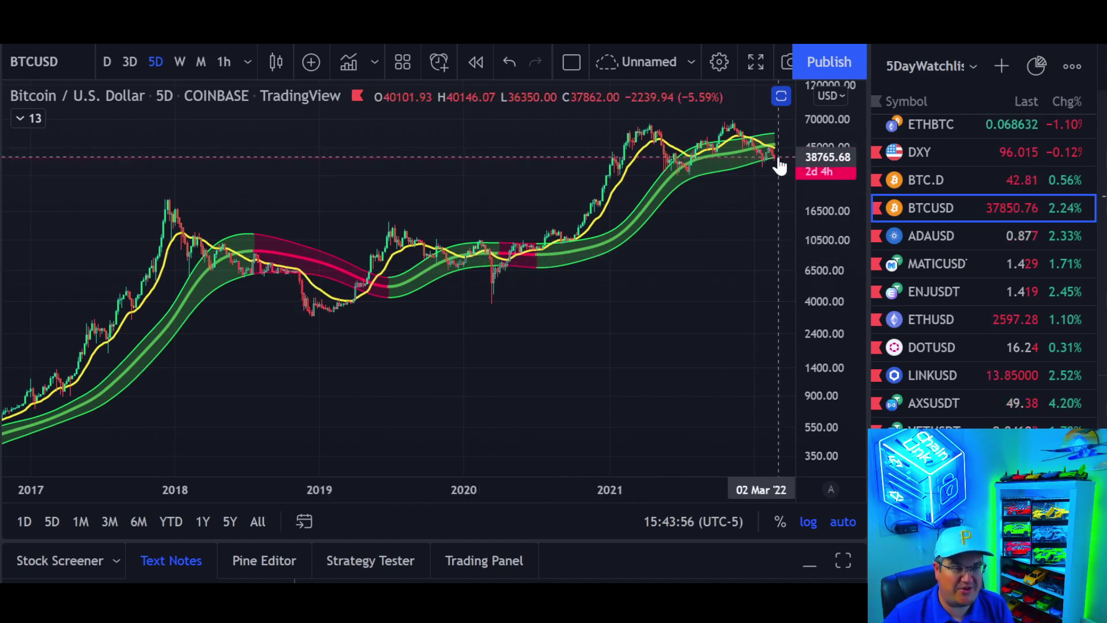
pyautogui.scroll(6, 764, 179)
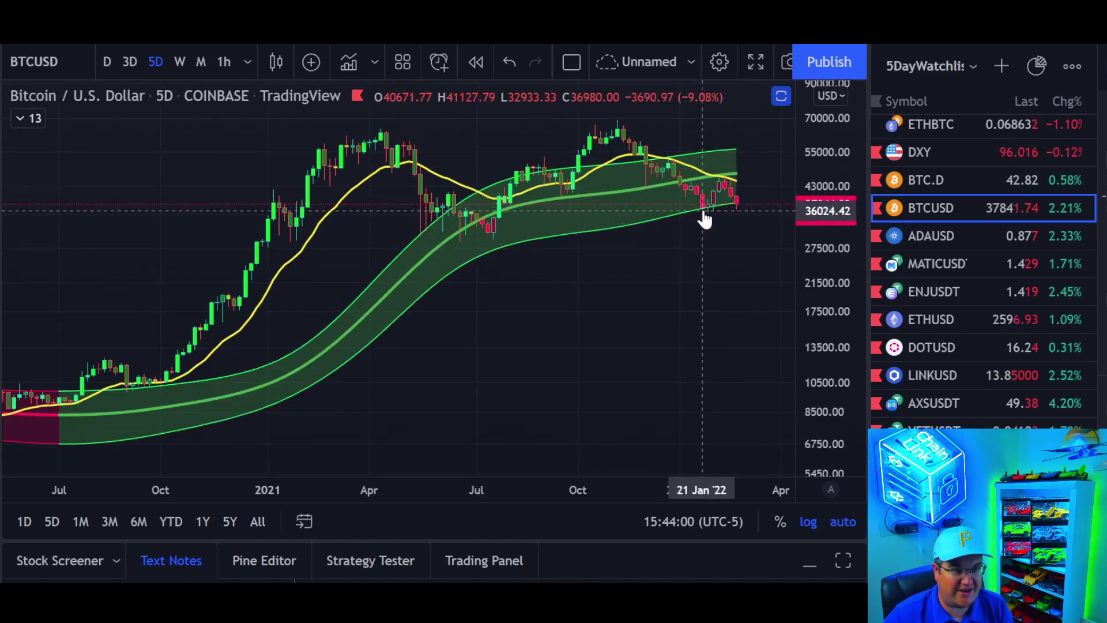
pyautogui.scroll(-2, 706, 217)
pyautogui.scroll(-2, 707, 217)
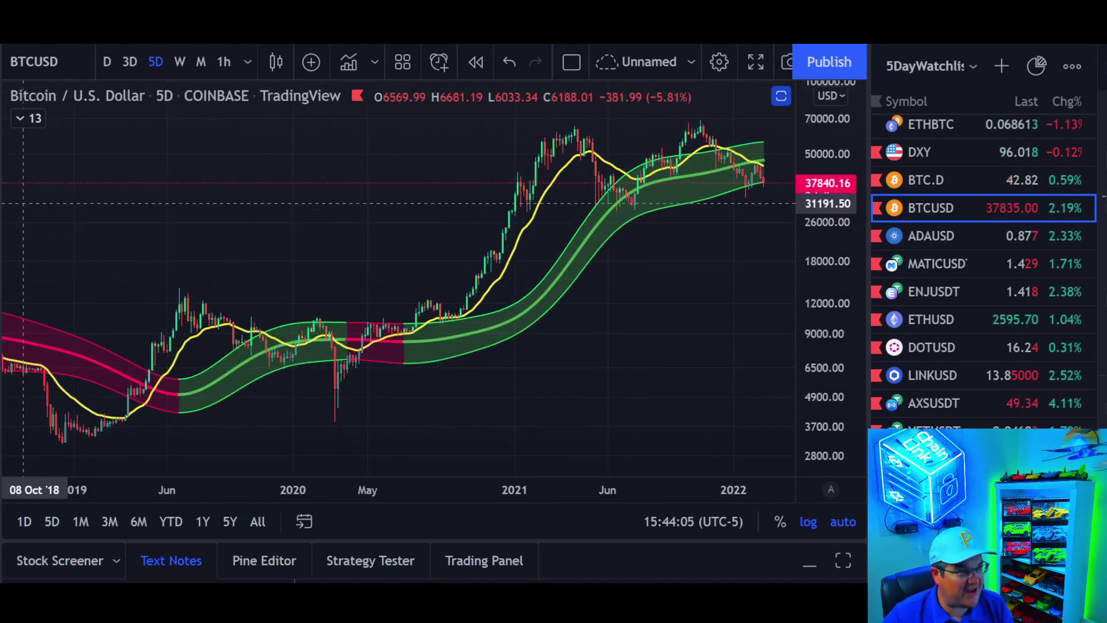
# Brush circles around the March 2020 drop and the 2018–2019 fall below the channel, and remove all drawings.
pyautogui.moveTo(358, 361)
pyautogui.mouseDown()
pyautogui.moveTo(321, 407)
pyautogui.moveTo(324, 367)
pyautogui.mouseUp()
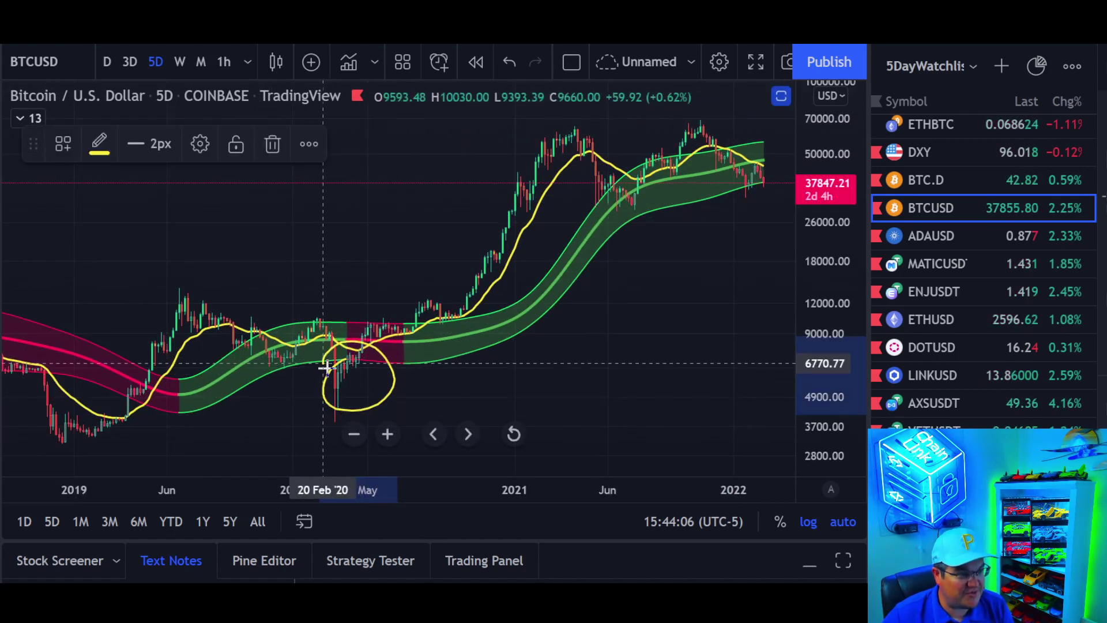
pyautogui.scroll(-3, 324, 367)
pyautogui.moveTo(349, 279)
pyautogui.mouseDown()
pyautogui.moveTo(387, 345)
pyautogui.moveTo(351, 296)
pyautogui.mouseUp()
pyautogui.moveTo(423, 281)
pyautogui.mouseDown()
pyautogui.moveTo(432, 286)
pyautogui.moveTo(296, 257)
pyautogui.moveTo(398, 277)
pyautogui.mouseUp()
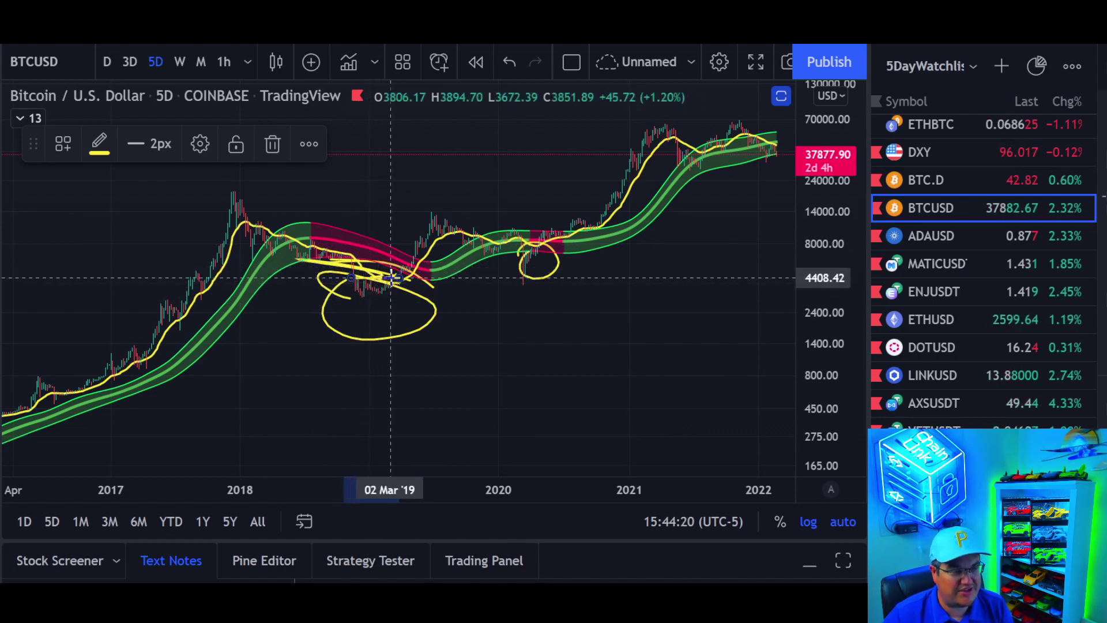
pyautogui.rightClick(497, 297)
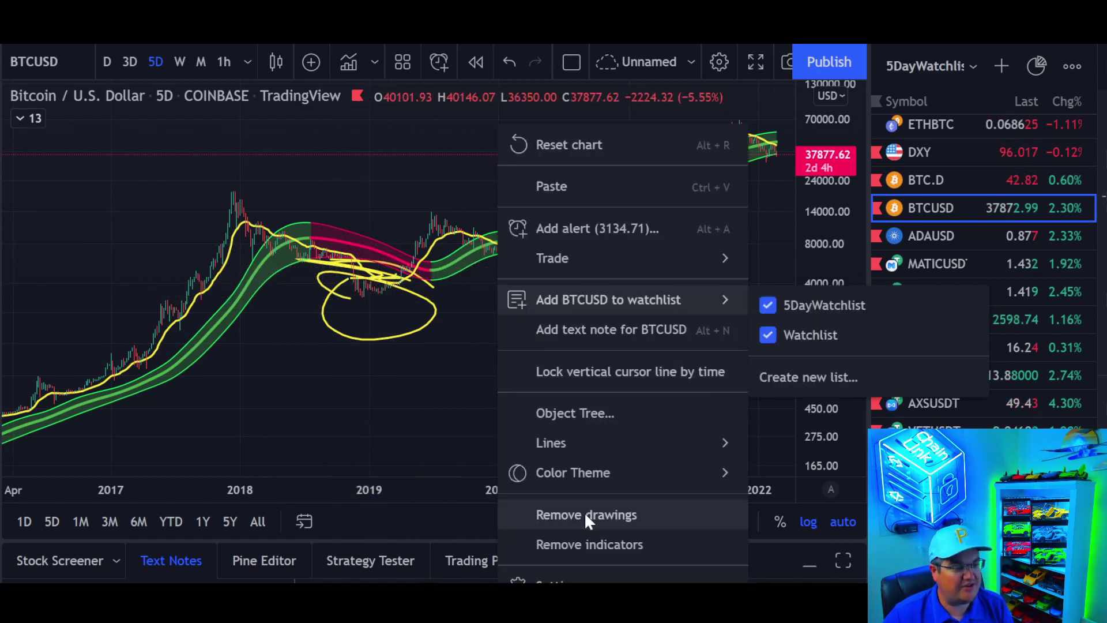
pyautogui.click(583, 513)
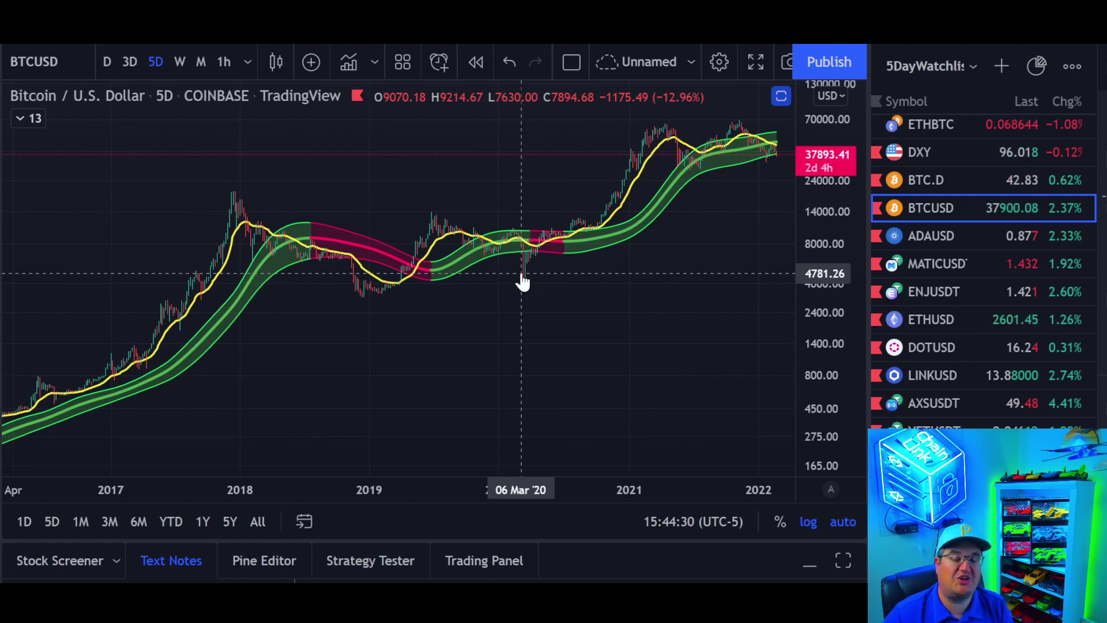
# Examine the latest five-day candles up to February 2022 against the channel's lower edge and the EMA 21.
pyautogui.scroll(5, 522, 285)
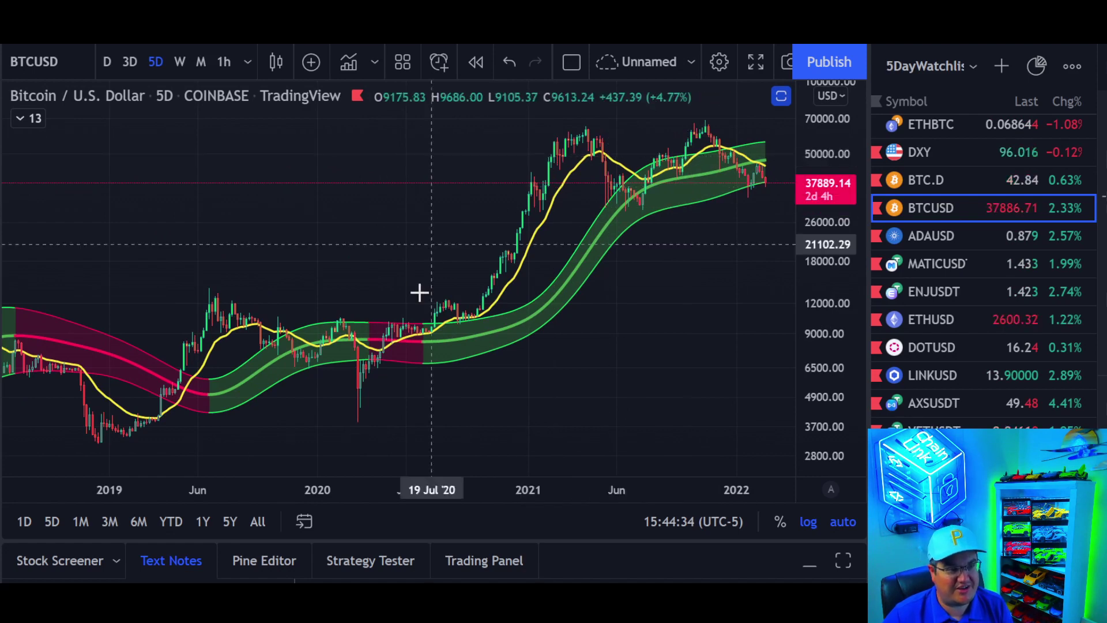
pyautogui.scroll(8, 732, 248)
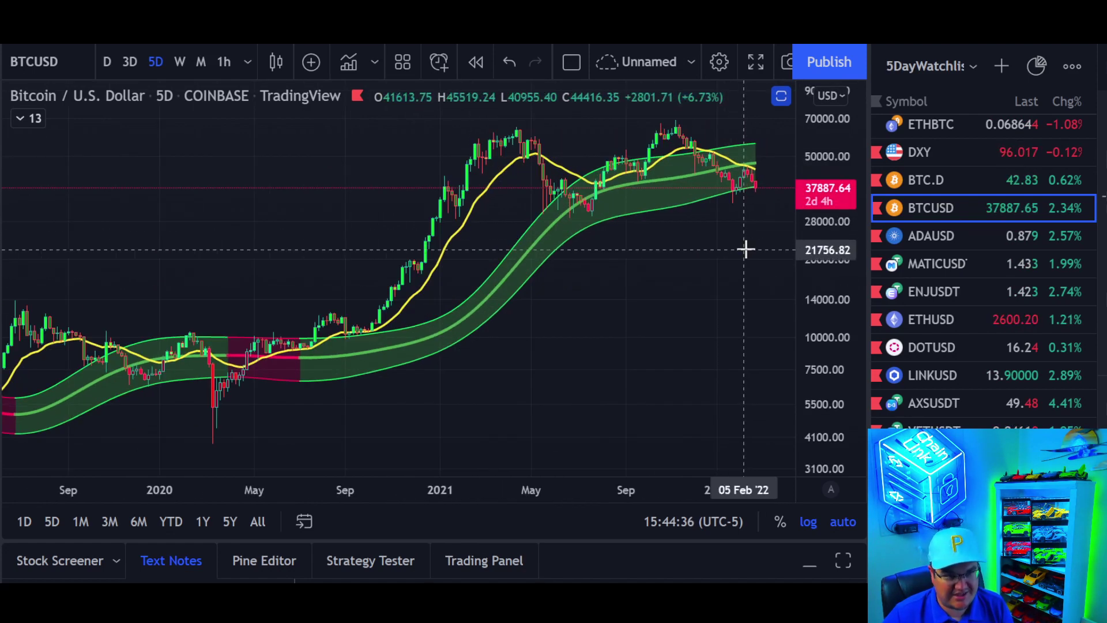
pyautogui.scroll(2, 728, 257)
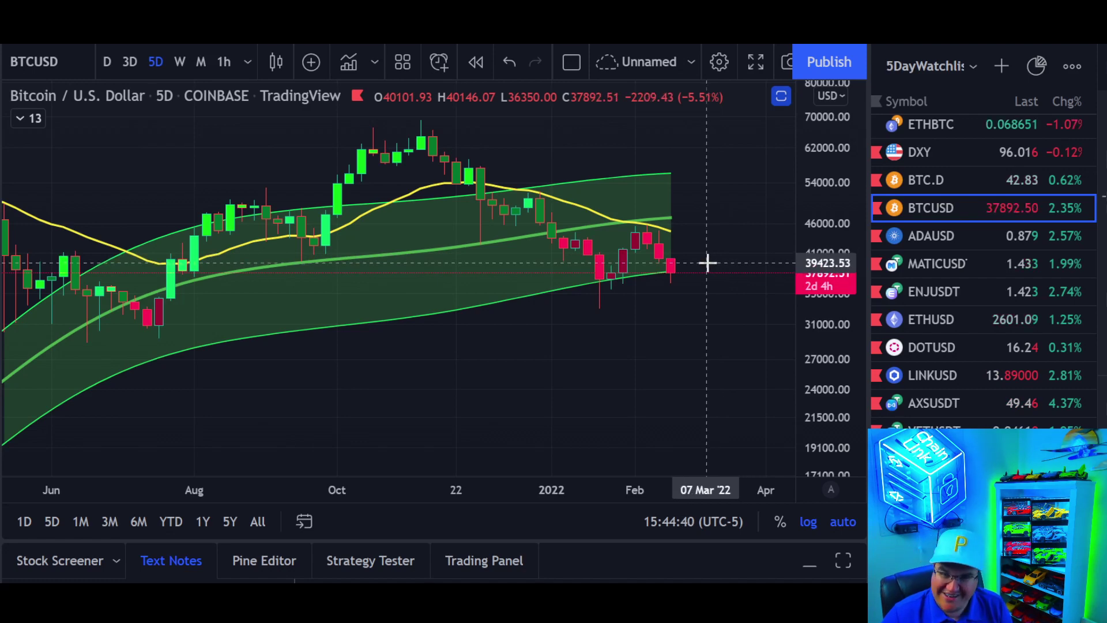
pyautogui.scroll(-1, 699, 220)
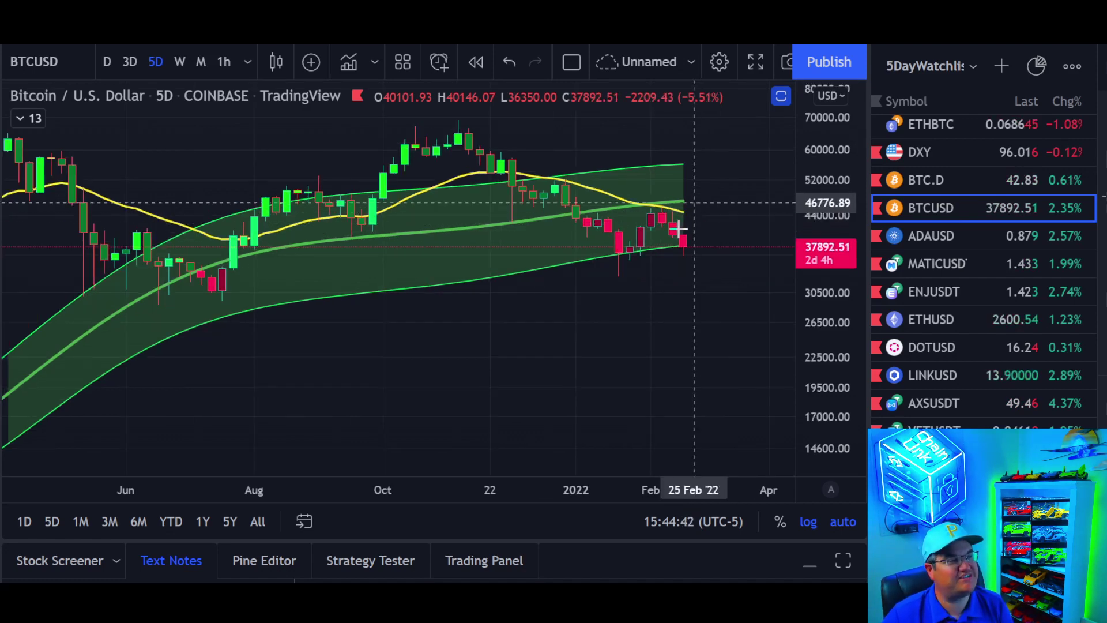
# Switch to the weekly BTCUSD RSI chart and show its full history since 2015 with empty space after 2022.
pyautogui.click(104, 26)
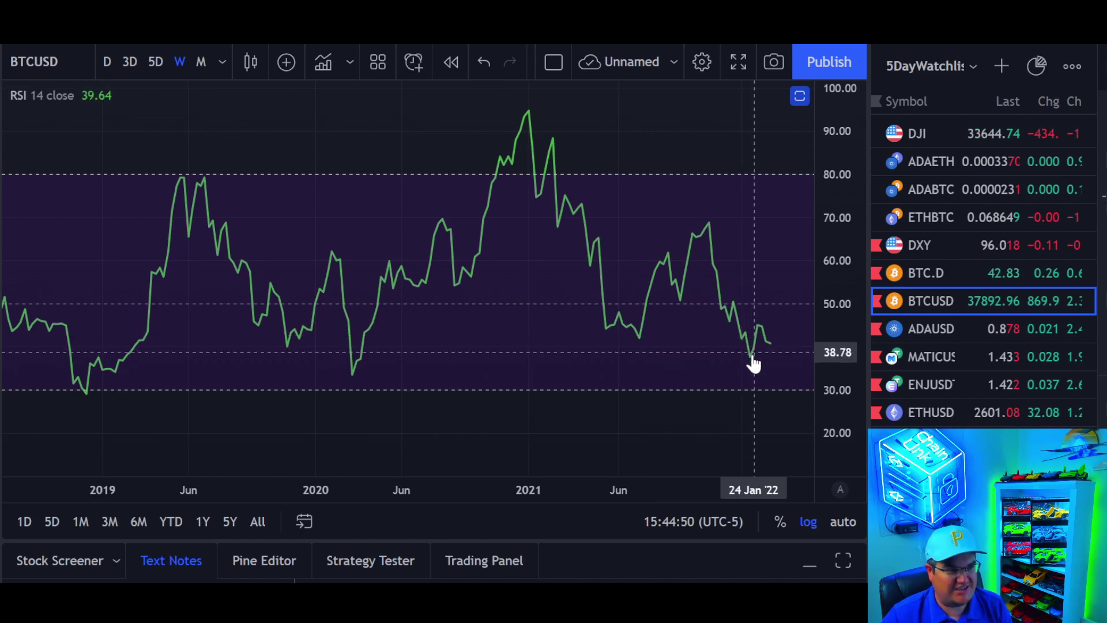
pyautogui.scroll(-2, 738, 369)
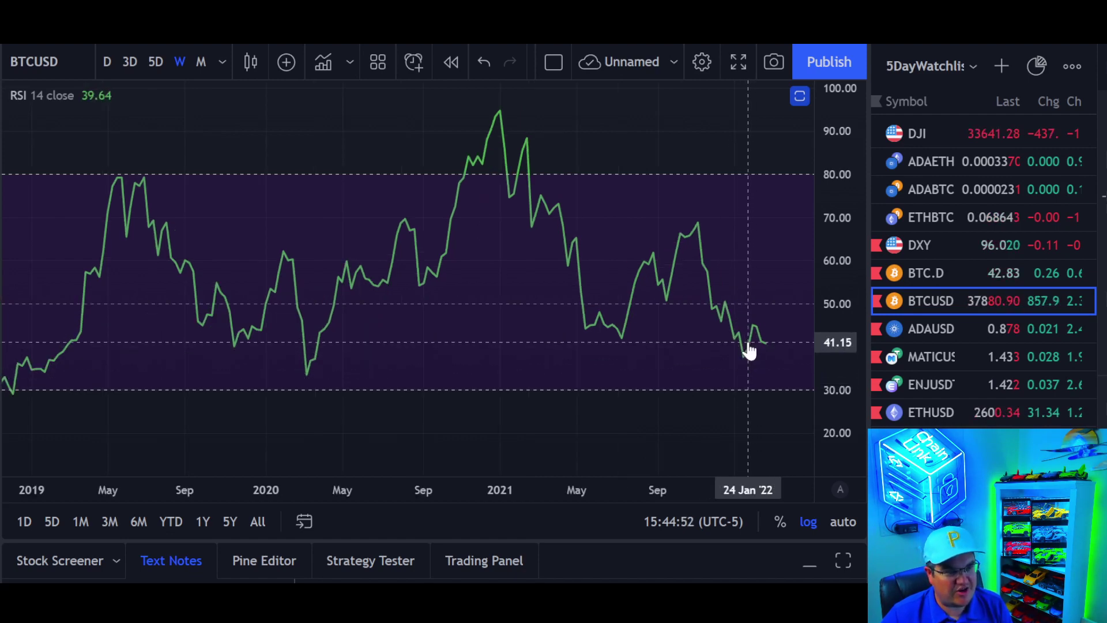
pyautogui.scroll(-3, 746, 347)
pyautogui.scroll(-3, 736, 342)
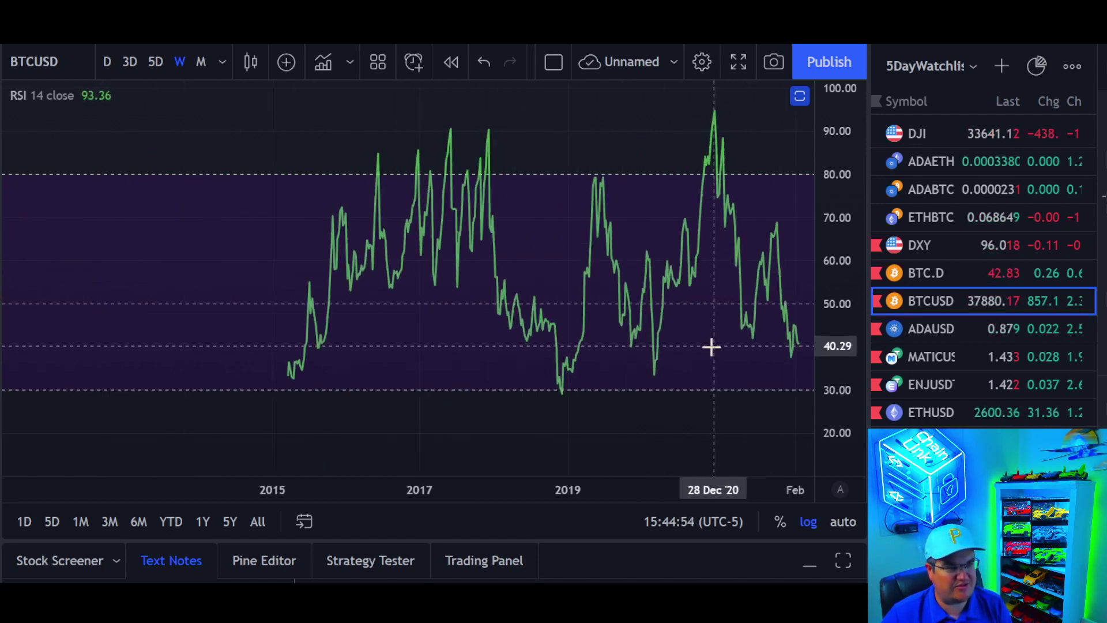
pyautogui.scroll(1, 711, 357)
pyautogui.moveTo(720, 453); pyautogui.dragTo(568, 445)
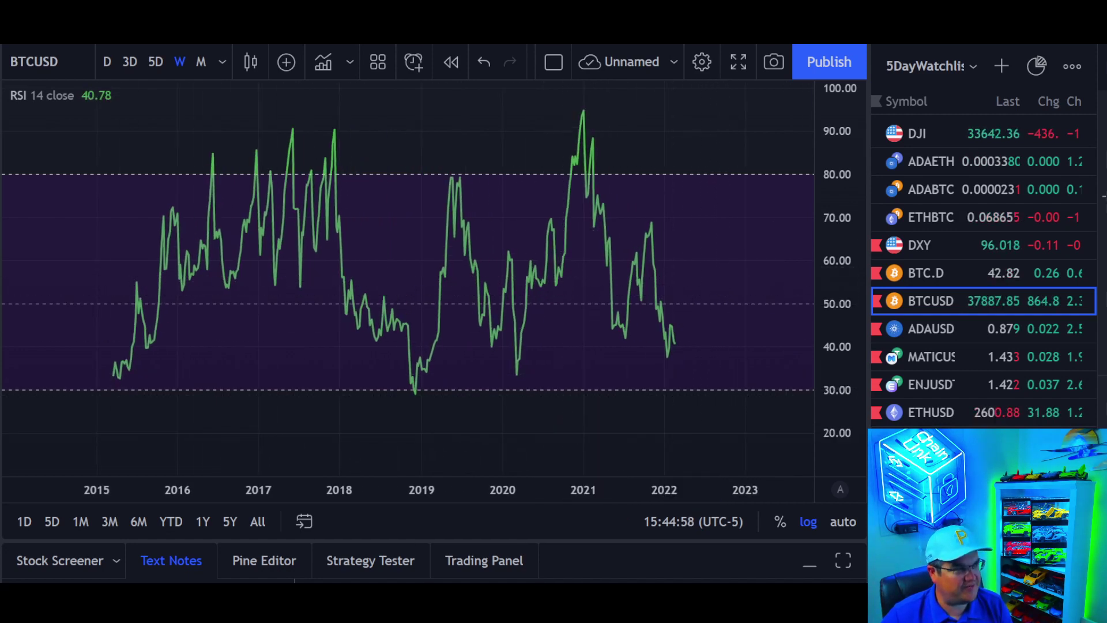
# Draw a rectangle across RSI about 52 to 56 from May 2015 to late 2022, and circle the 2016–2017, 2019 and 2021 peaks with the brush.
pyautogui.click(21, 279)
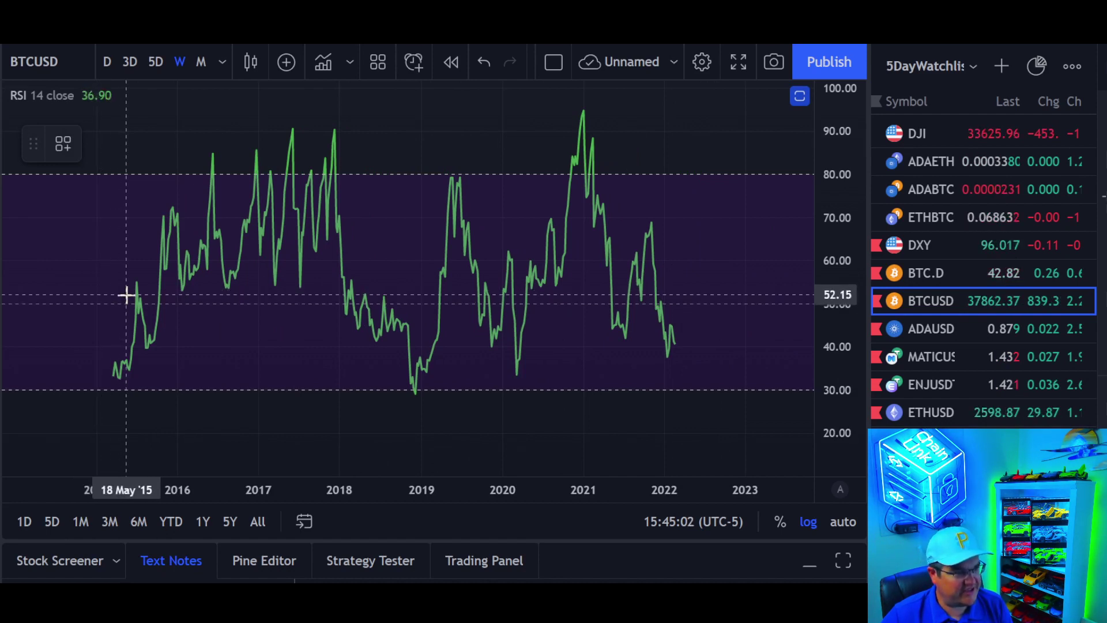
pyautogui.moveTo(126, 295)
pyautogui.mouseDown()
pyautogui.moveTo(634, 299)
pyautogui.moveTo(711, 262)
pyautogui.moveTo(724, 276)
pyautogui.mouseUp()
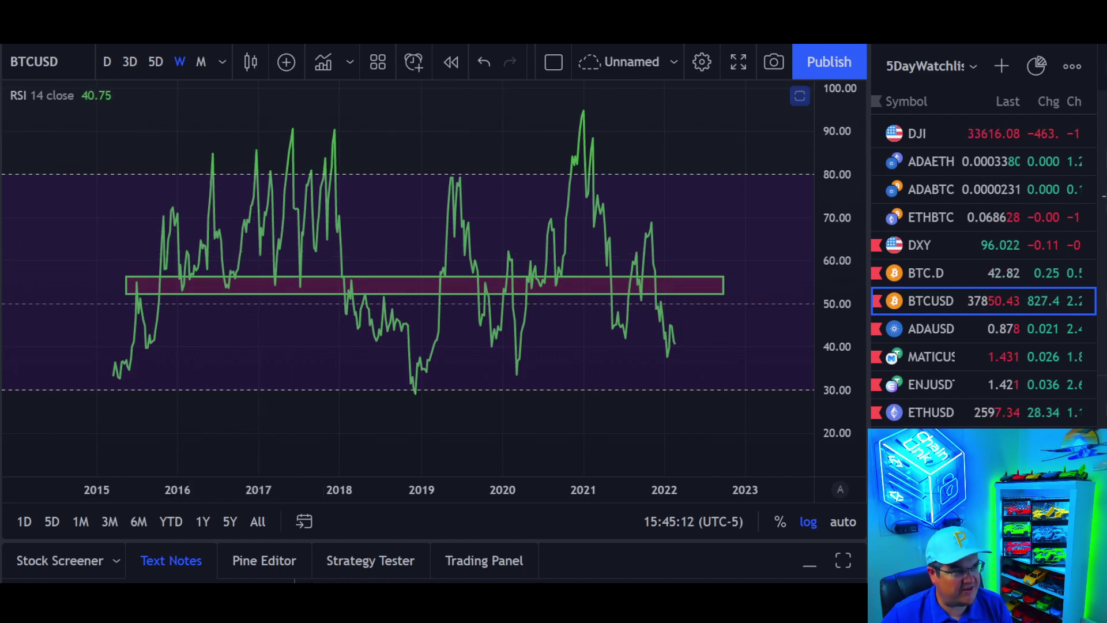
pyautogui.click(1, 208)
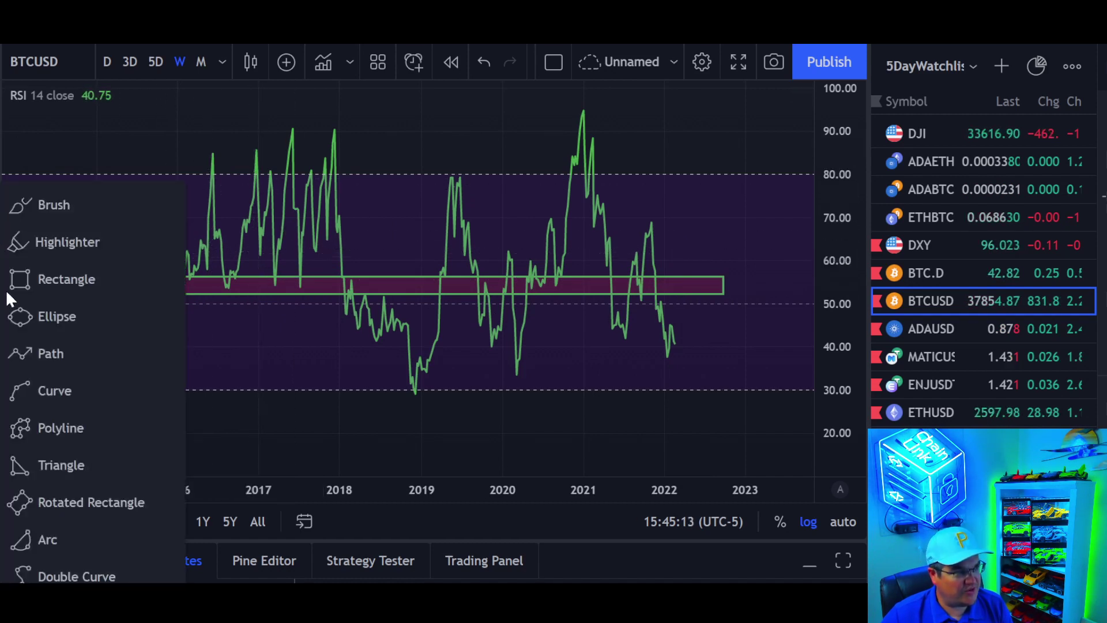
pyautogui.click(31, 210)
pyautogui.moveTo(334, 119)
pyautogui.mouseDown()
pyautogui.moveTo(161, 203)
pyautogui.moveTo(361, 166)
pyautogui.moveTo(316, 113)
pyautogui.mouseUp()
pyautogui.moveTo(462, 180)
pyautogui.mouseDown()
pyautogui.moveTo(427, 173)
pyautogui.moveTo(390, 190)
pyautogui.moveTo(478, 159)
pyautogui.mouseUp()
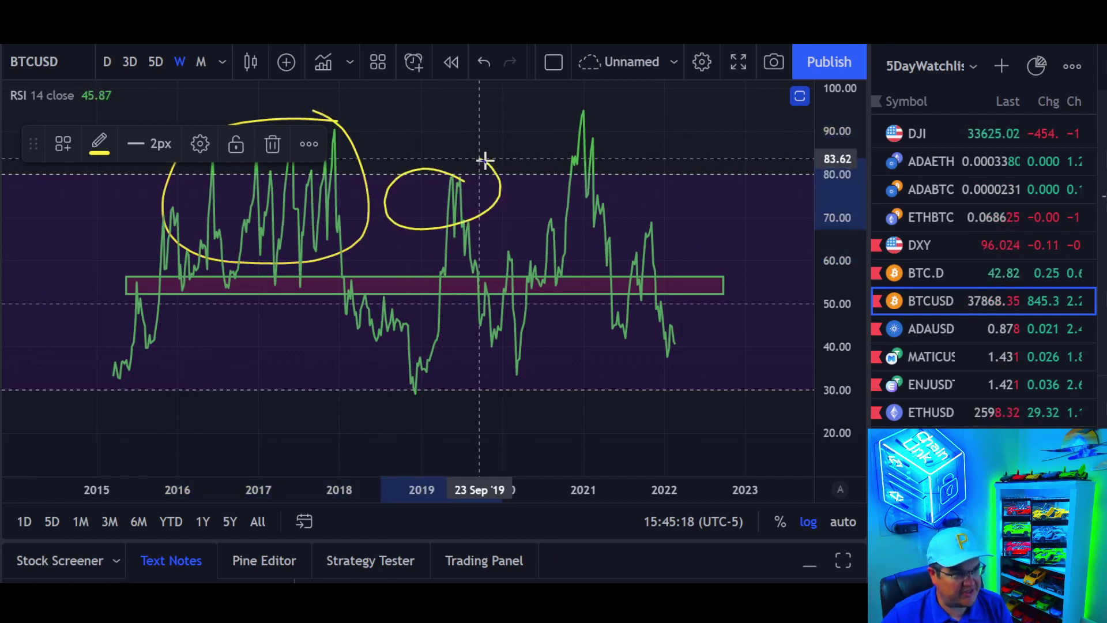
pyautogui.moveTo(567, 117); pyautogui.dragTo(606, 109)
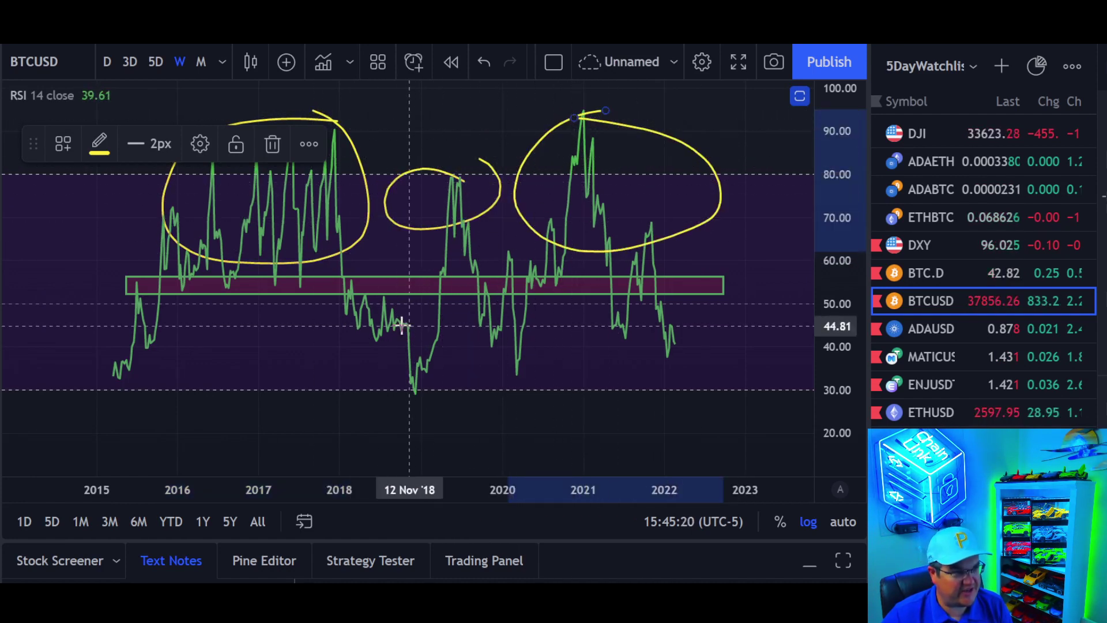
# Brush around the 2018–2019 RSI lows and the 2019 and 2021 peaks, and remove all drawings from the RSI chart.
pyautogui.moveTo(422, 311)
pyautogui.mouseDown()
pyautogui.moveTo(363, 301)
pyautogui.moveTo(415, 395)
pyautogui.moveTo(455, 340)
pyautogui.mouseUp()
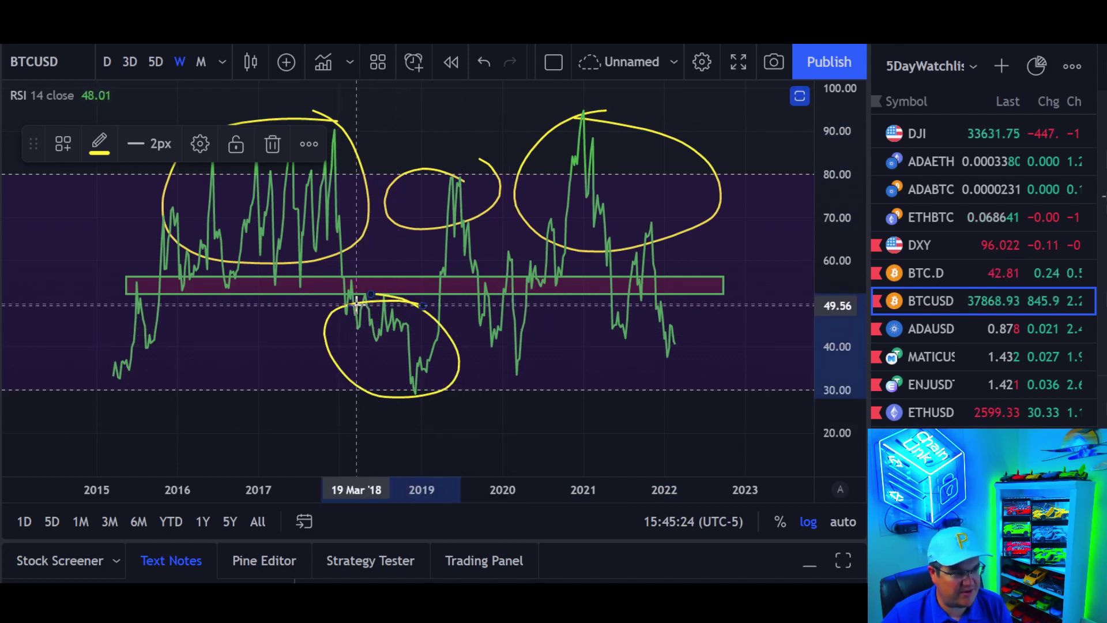
pyautogui.moveTo(444, 165)
pyautogui.mouseDown()
pyautogui.moveTo(387, 227)
pyautogui.moveTo(456, 161)
pyautogui.mouseUp()
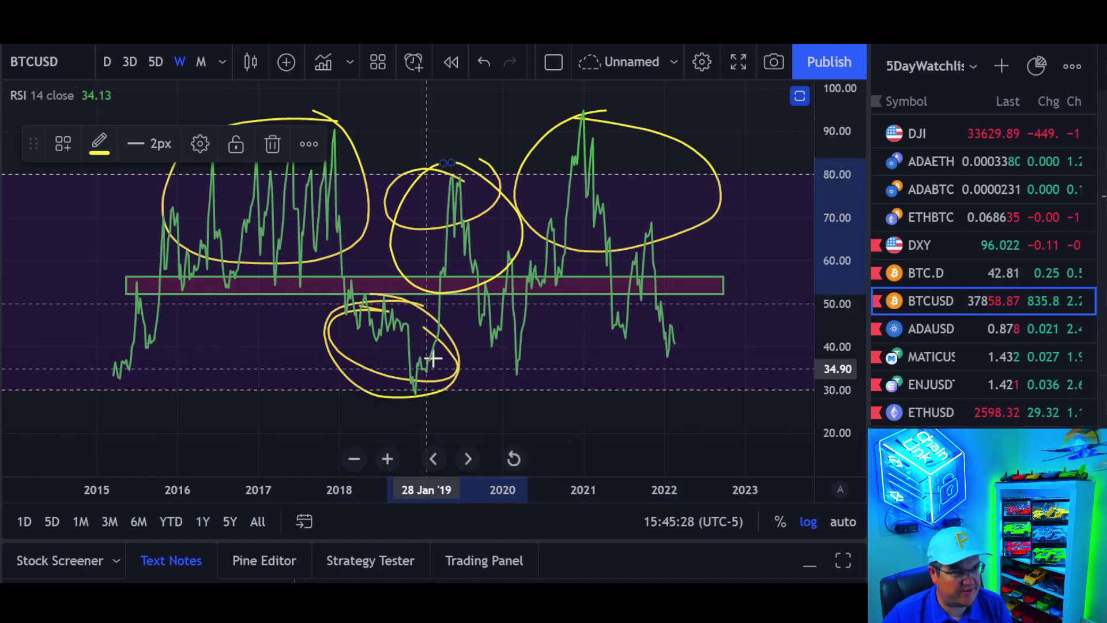
pyautogui.moveTo(438, 331)
pyautogui.mouseDown()
pyautogui.moveTo(425, 355)
pyautogui.moveTo(432, 190)
pyautogui.moveTo(455, 179)
pyautogui.moveTo(433, 160)
pyautogui.moveTo(432, 180)
pyautogui.mouseUp()
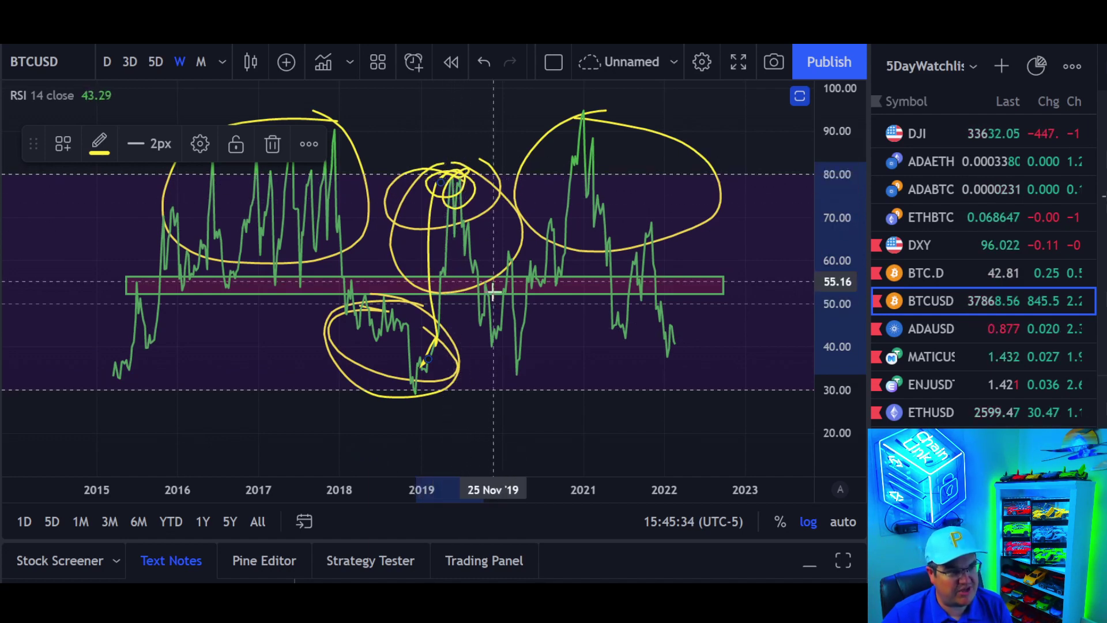
pyautogui.moveTo(600, 116)
pyautogui.mouseDown()
pyautogui.moveTo(586, 103)
pyautogui.moveTo(576, 267)
pyautogui.moveTo(567, 127)
pyautogui.mouseUp()
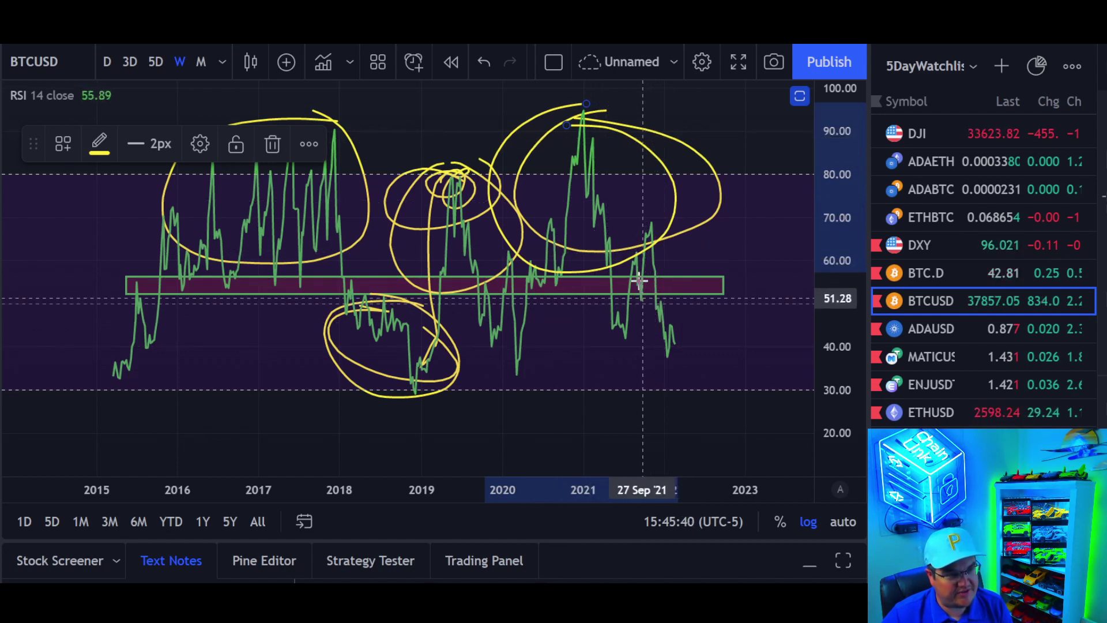
pyautogui.rightClick(718, 244)
pyautogui.click(785, 513)
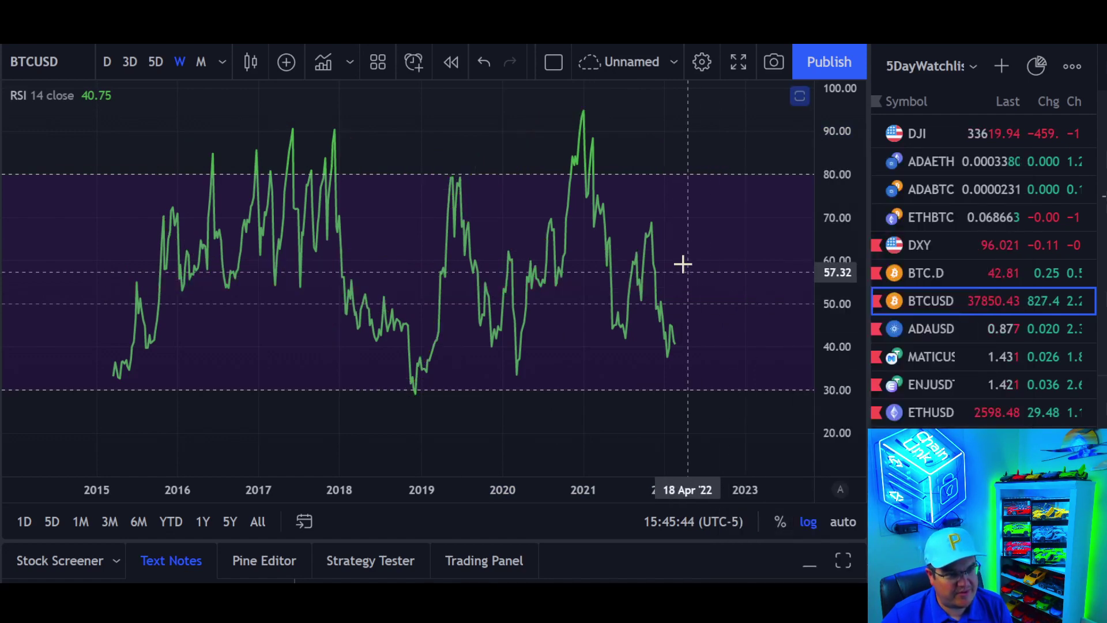
# Review the weekly RSI history once more, and examine the five-day BTCUSD candles against the channel's lower edge and EMA 21.
pyautogui.scroll(3, 631, 291)
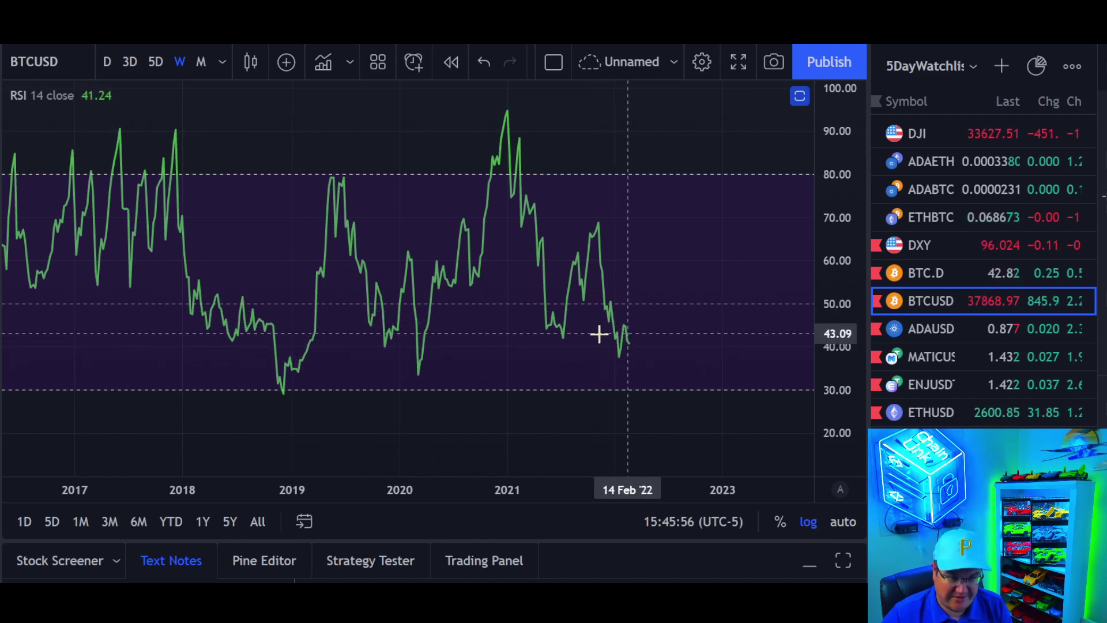
pyautogui.scroll(-3, 620, 323)
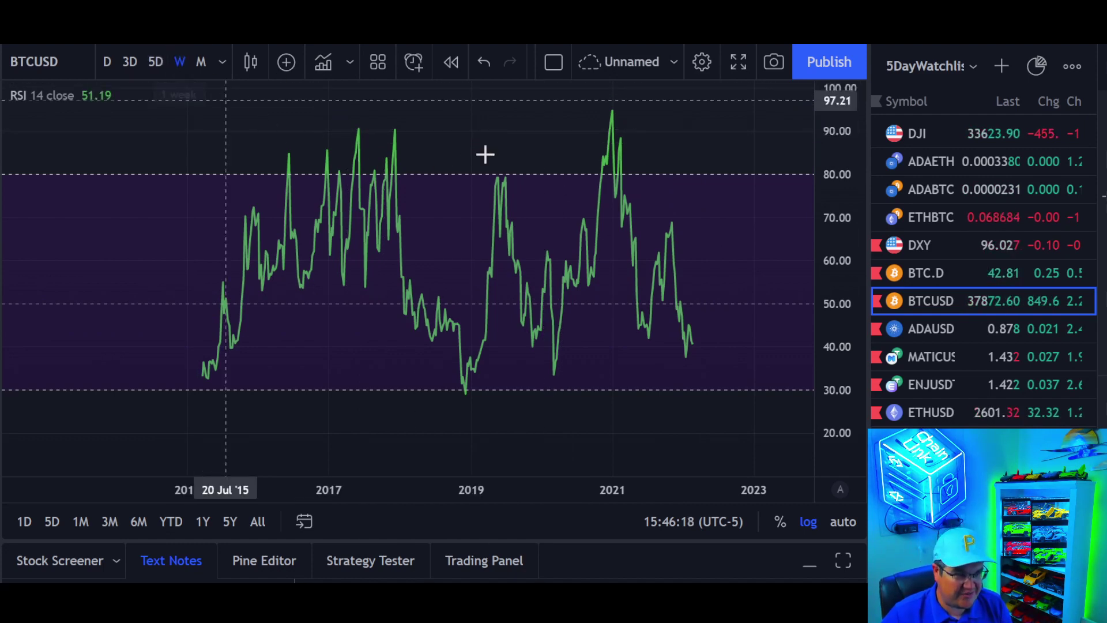
pyautogui.hotkey('ctrl', 'Tab')
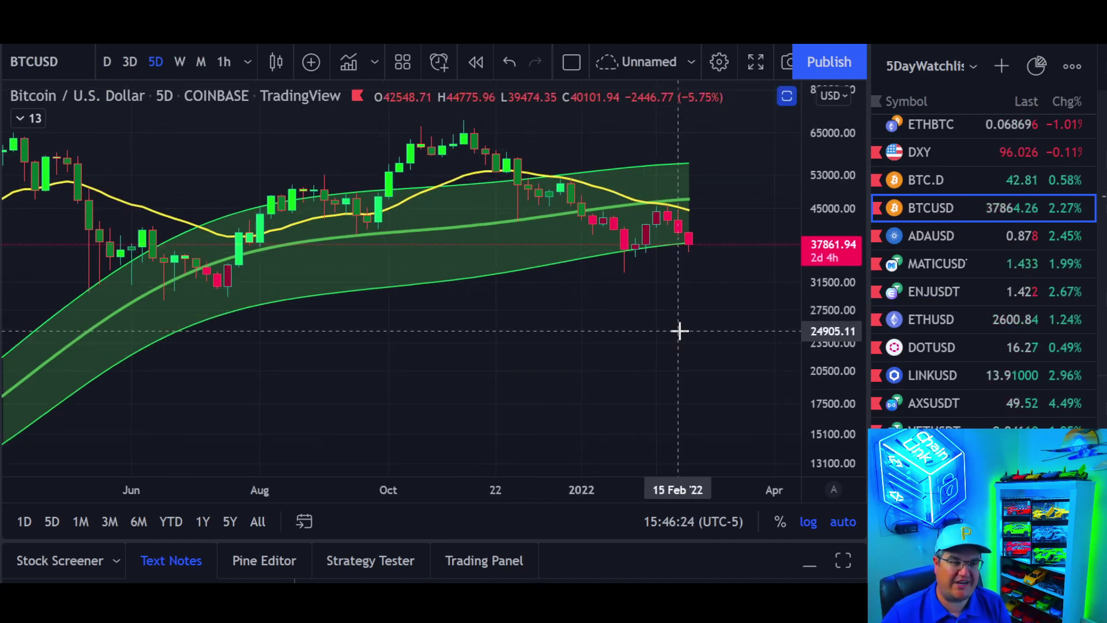
pyautogui.scroll(-2, 734, 268)
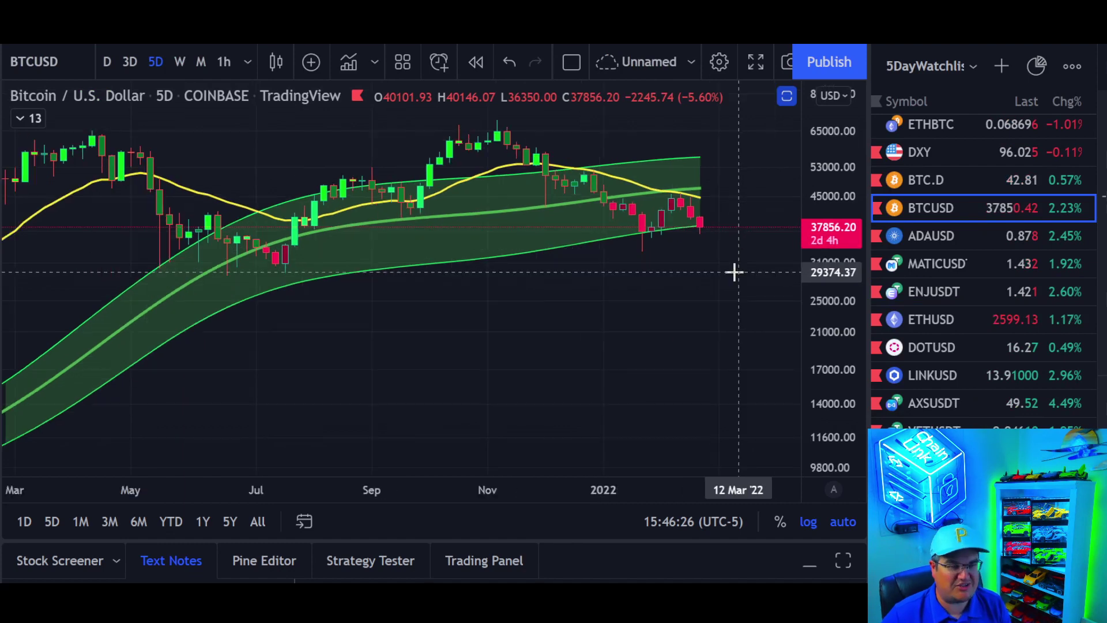
pyautogui.scroll(2, 731, 271)
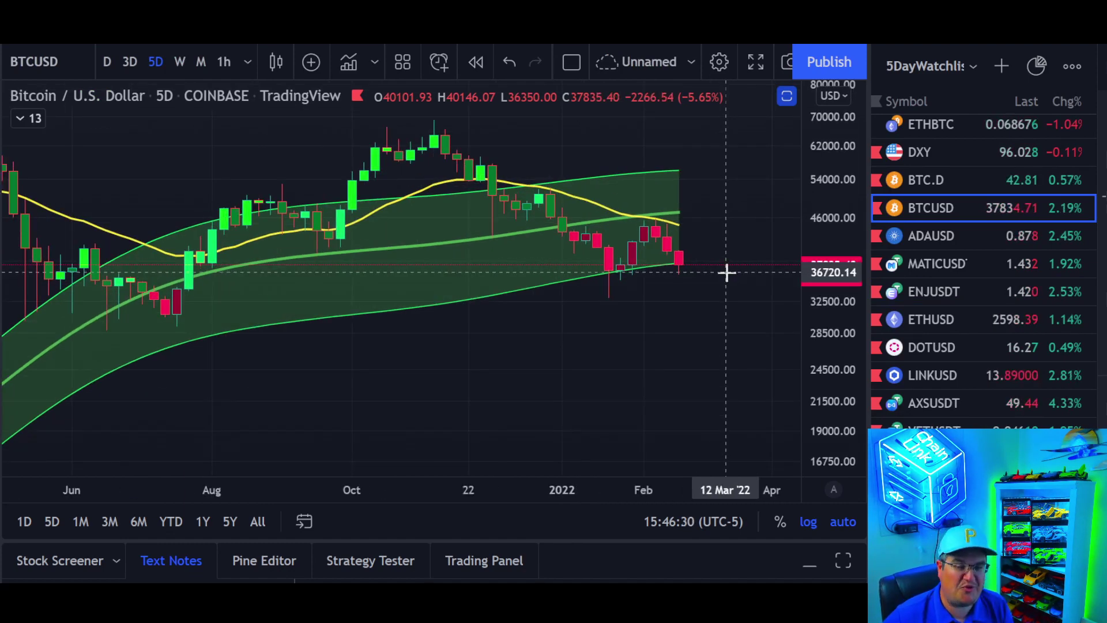
pyautogui.scroll(3, 725, 272)
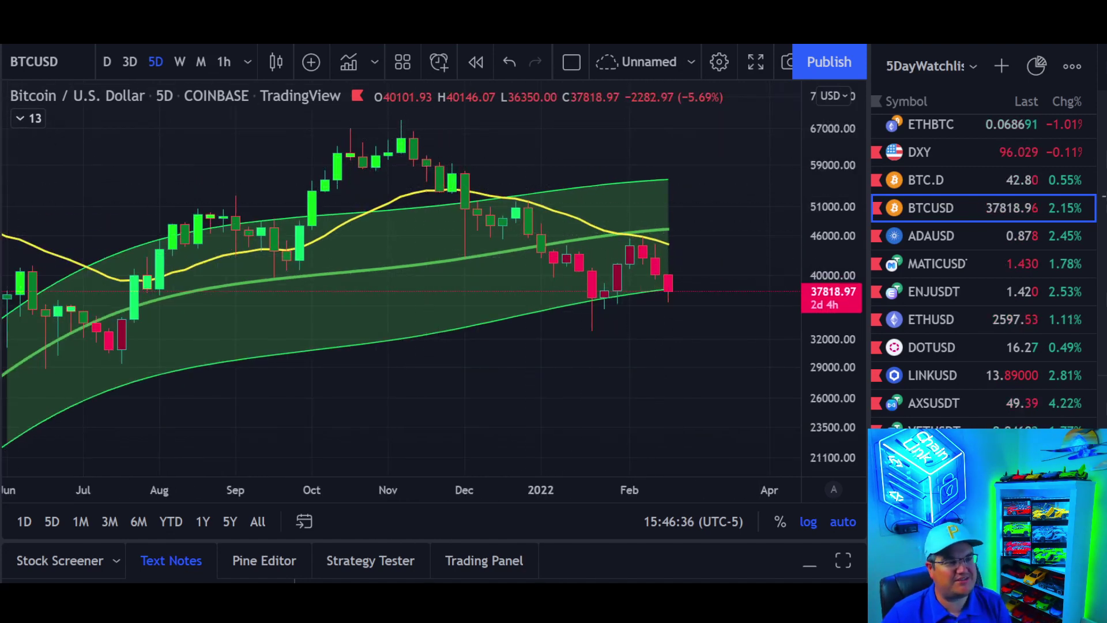
pyautogui.hotkey('alt', 'f')
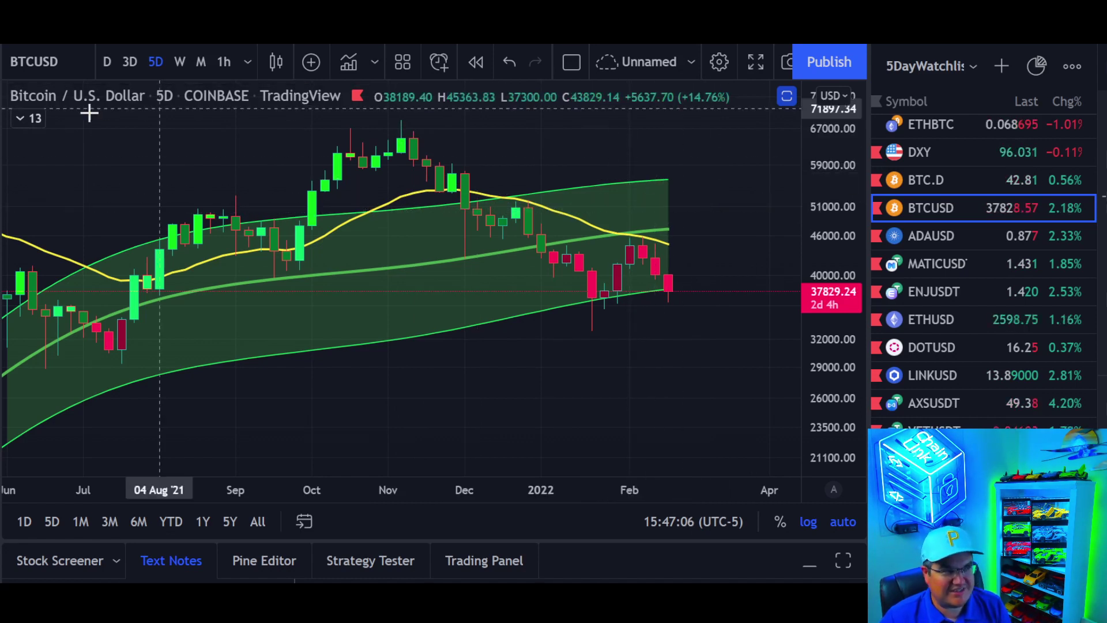
# Turn on the BTC Logarithmic Regression Bands and show the weekly BTCUSD chart with its price history since 2016.
pyautogui.click(29, 117)
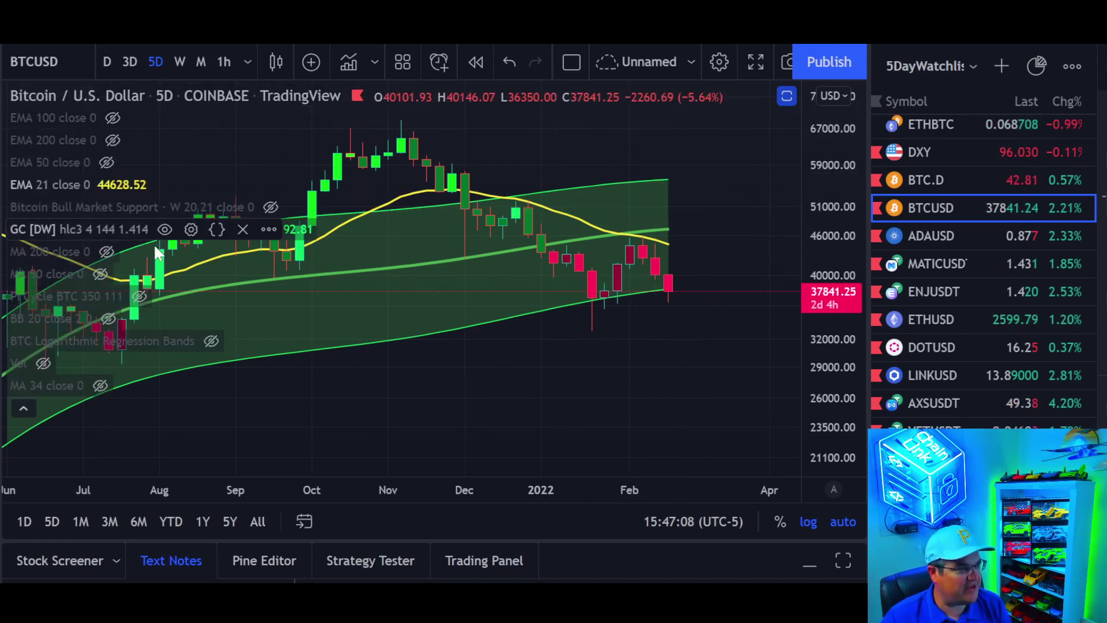
pyautogui.click(212, 340)
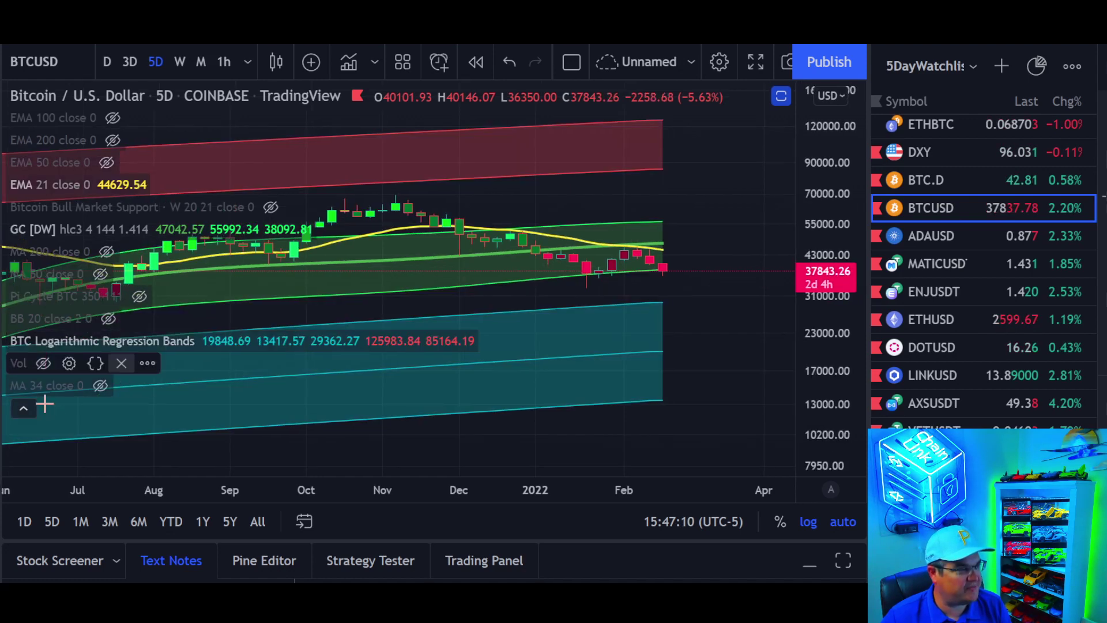
pyautogui.click(23, 410)
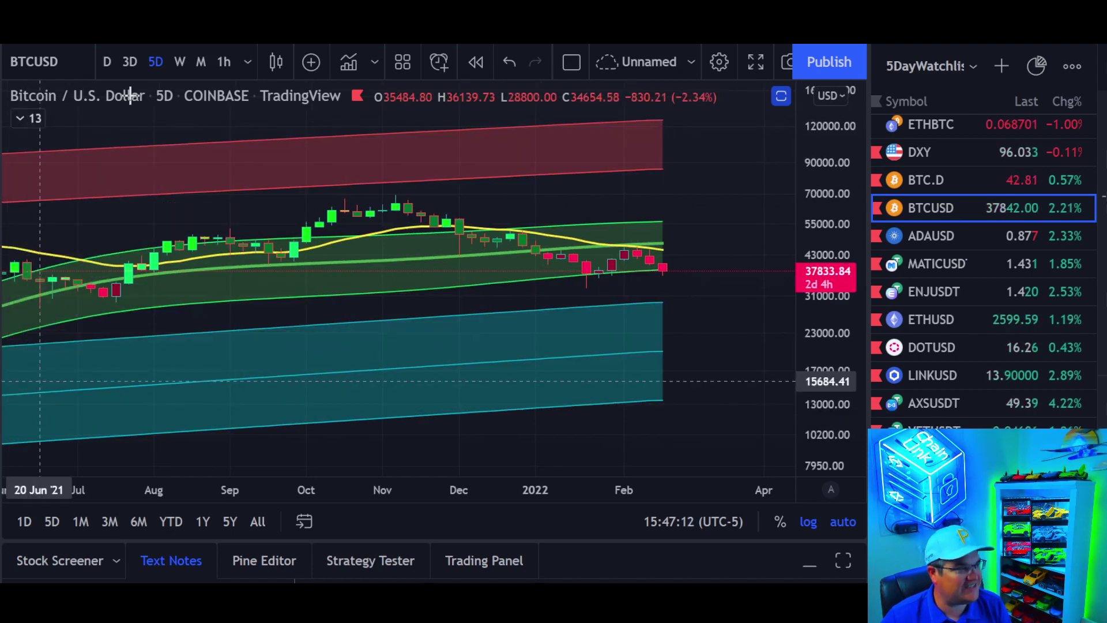
pyautogui.click(185, 60)
pyautogui.scroll(-5, 657, 140)
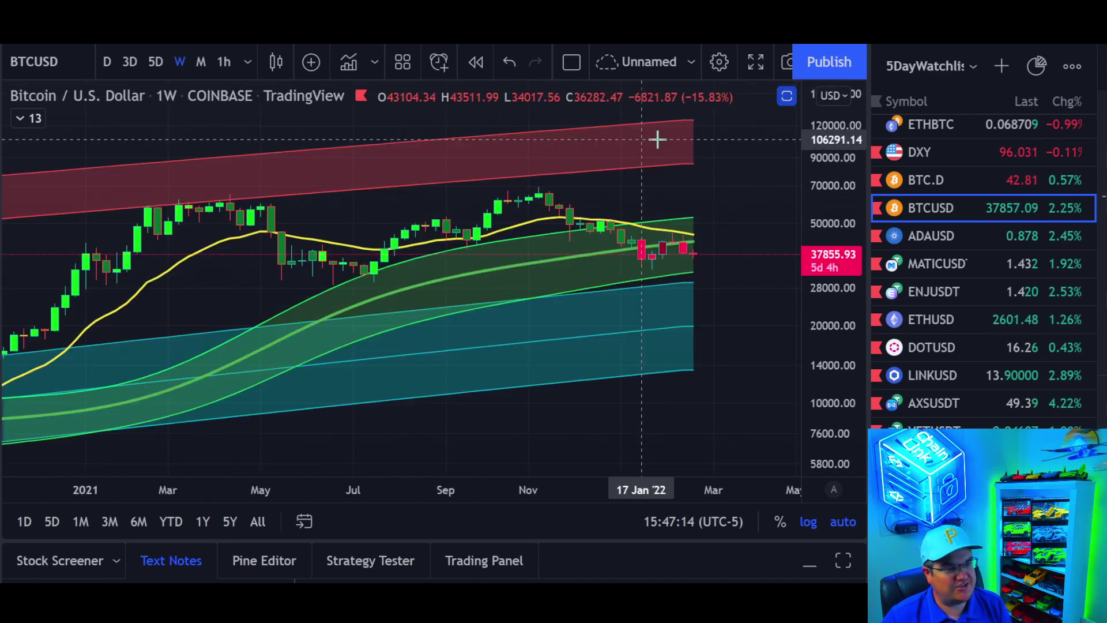
pyautogui.scroll(-2, 660, 156)
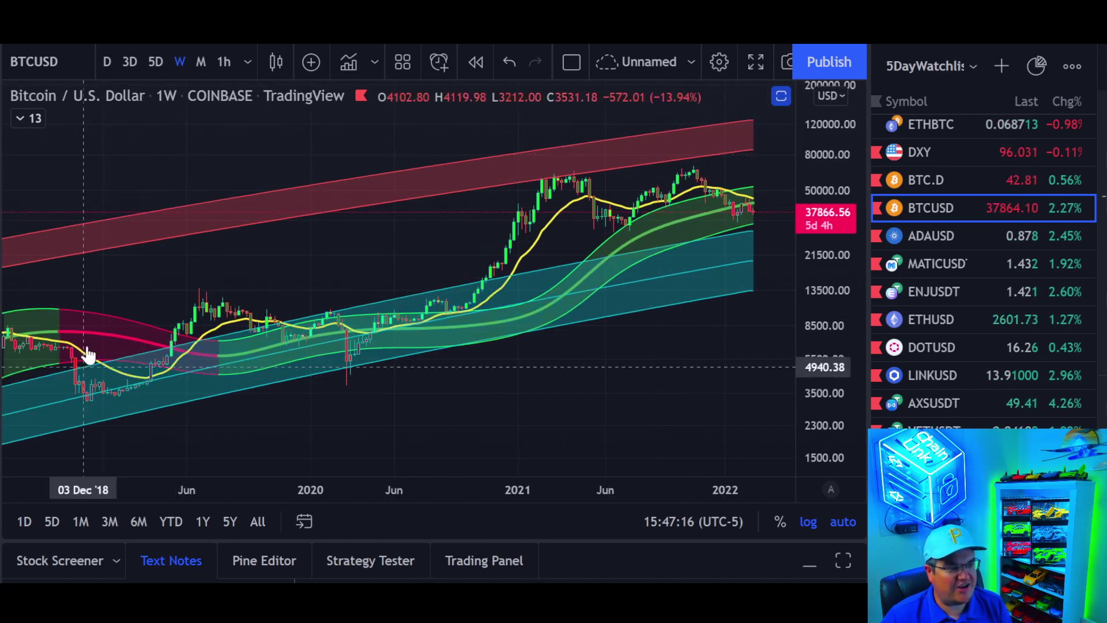
pyautogui.scroll(-4, 729, 208)
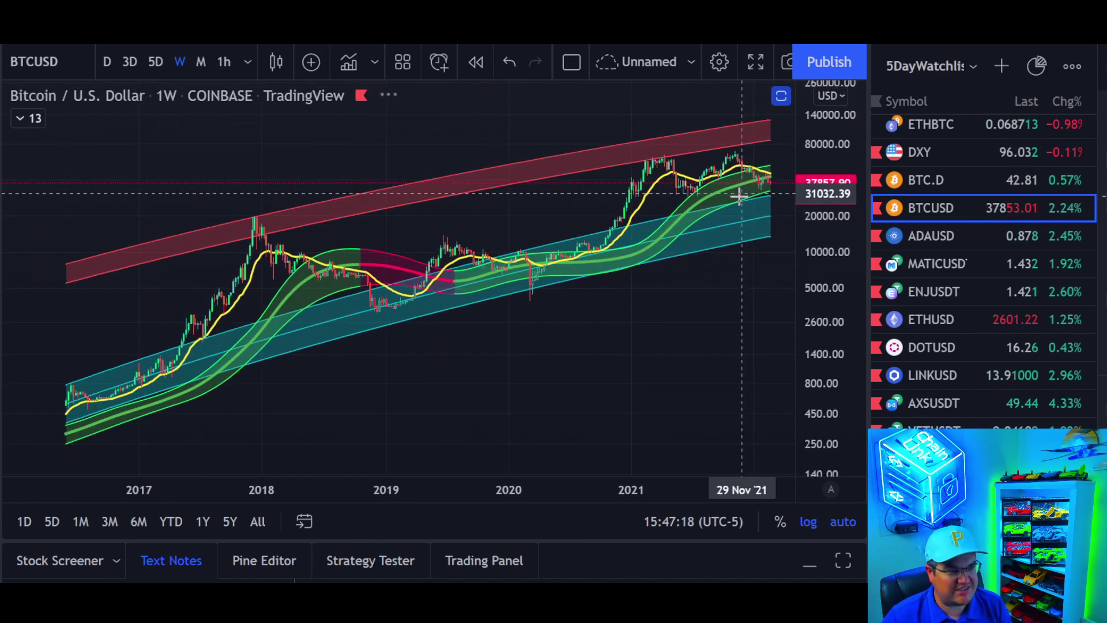
# Brush a path from the November 2021 high to the channel's lower edge and up to about 90,000 by May 2022, and undo it.
pyautogui.scroll(4, 685, 229)
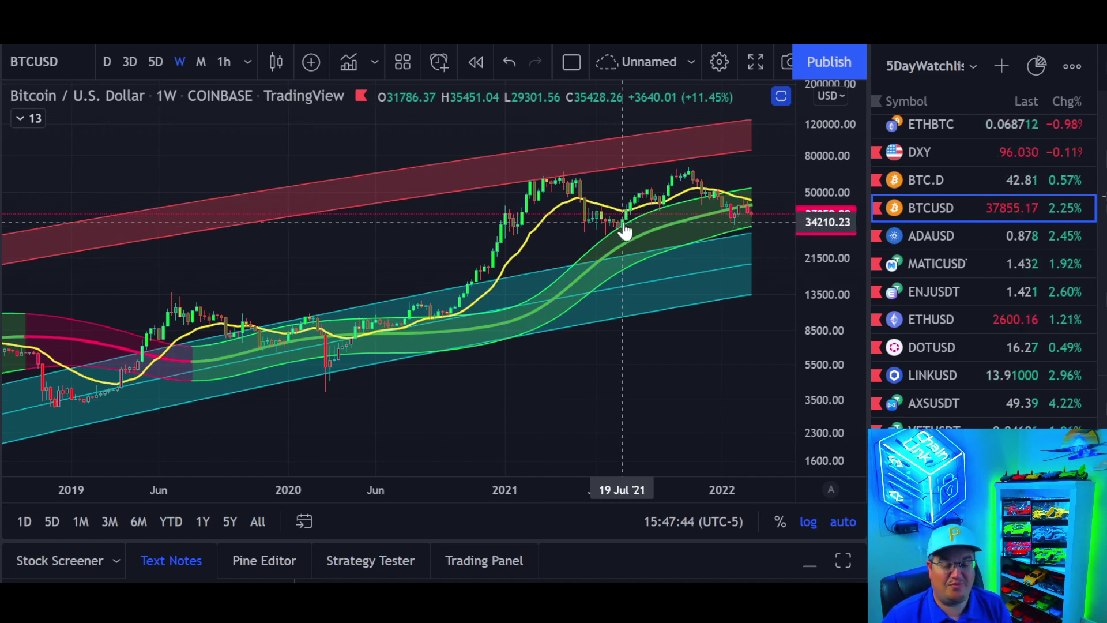
pyautogui.scroll(2, 629, 231)
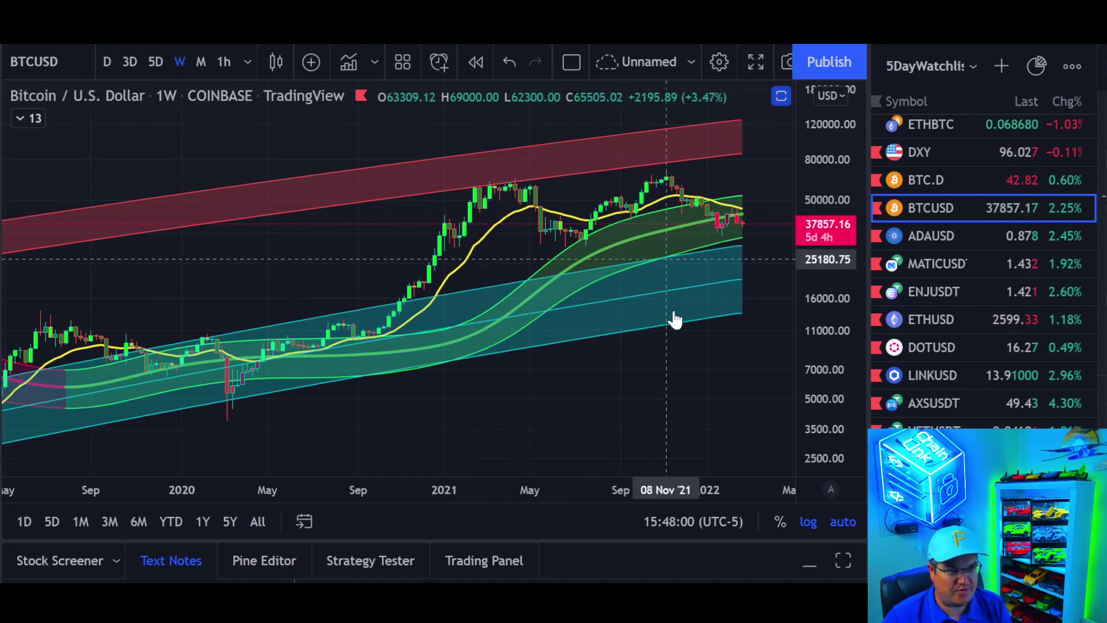
pyautogui.moveTo(566, 348); pyautogui.dragTo(452, 369)
pyautogui.scroll(3, 624, 239)
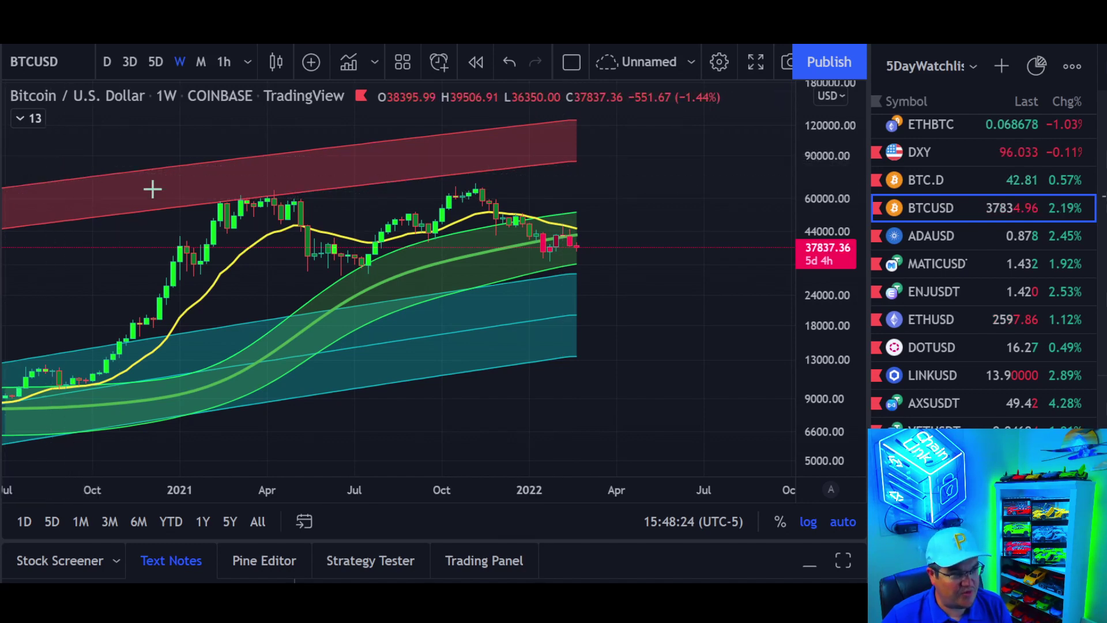
pyautogui.moveTo(468, 192)
pyautogui.mouseDown()
pyautogui.moveTo(549, 268)
pyautogui.moveTo(573, 237)
pyautogui.moveTo(607, 234)
pyautogui.moveTo(650, 165)
pyautogui.mouseUp()
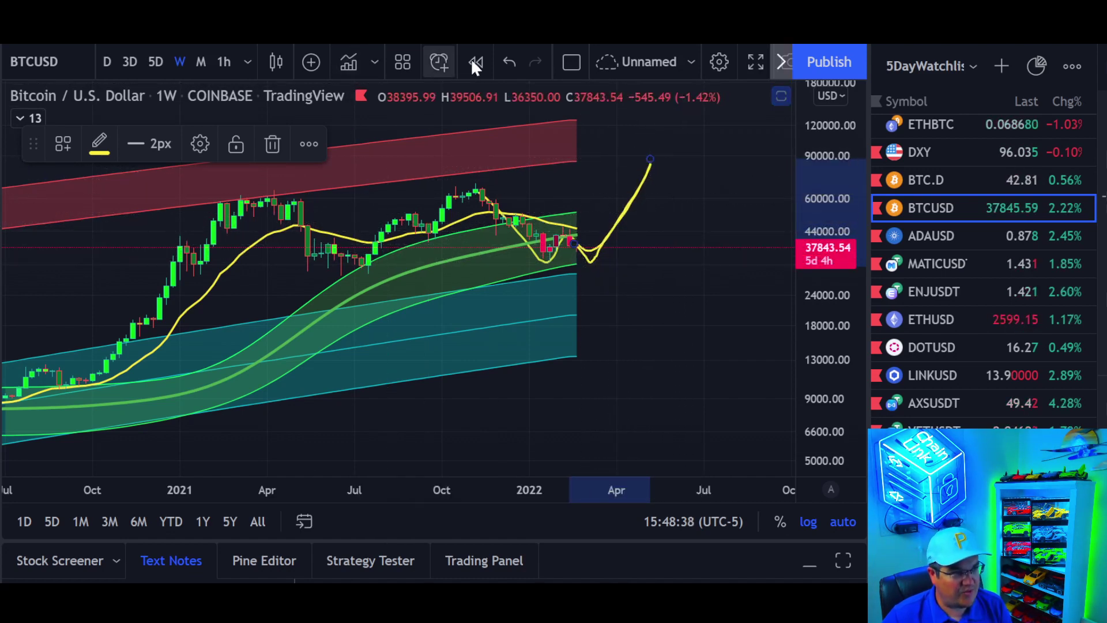
pyautogui.click(506, 60)
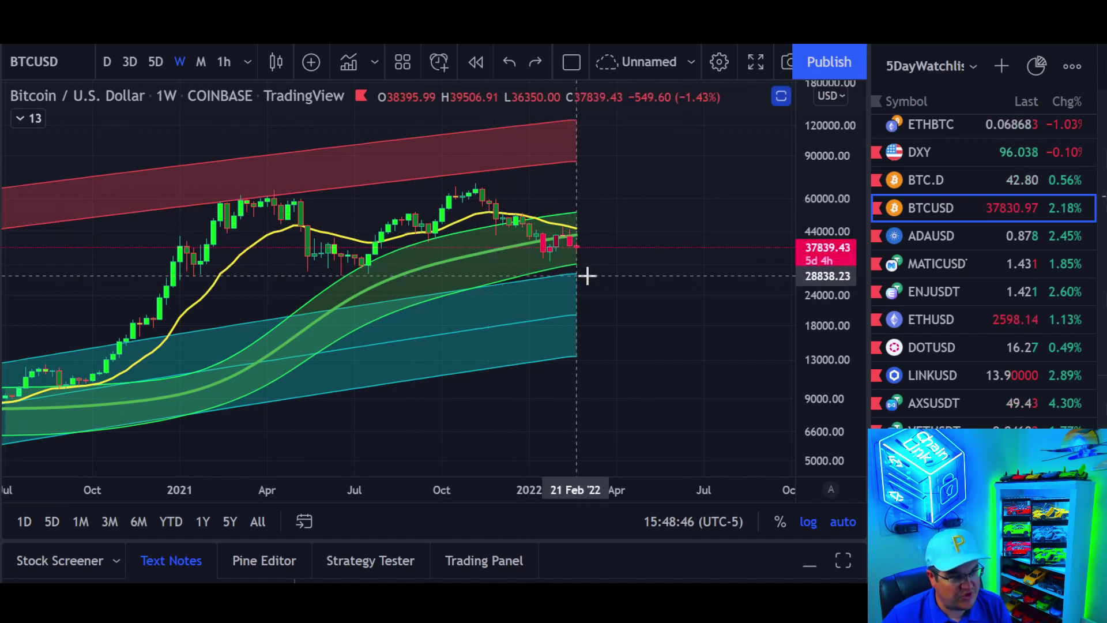
# Brush lines extending the cyan band's upper edge to about 35,000 by June 2022, and mark the spring 2021 highs along the red band.
pyautogui.click(568, 274)
pyautogui.click(690, 255)
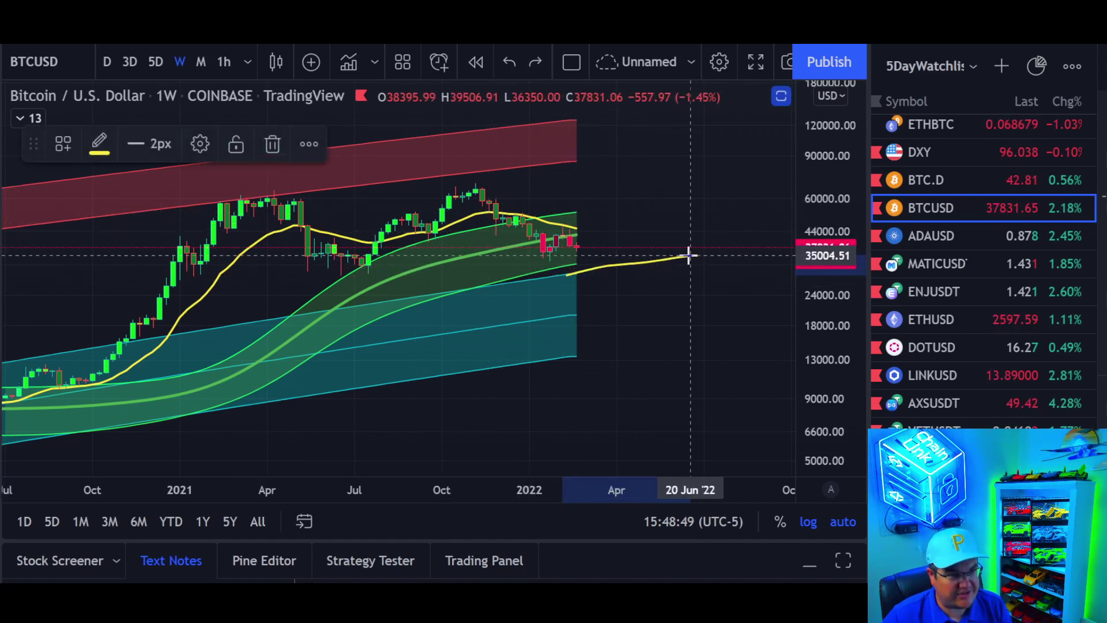
pyautogui.scroll(-3, 605, 277)
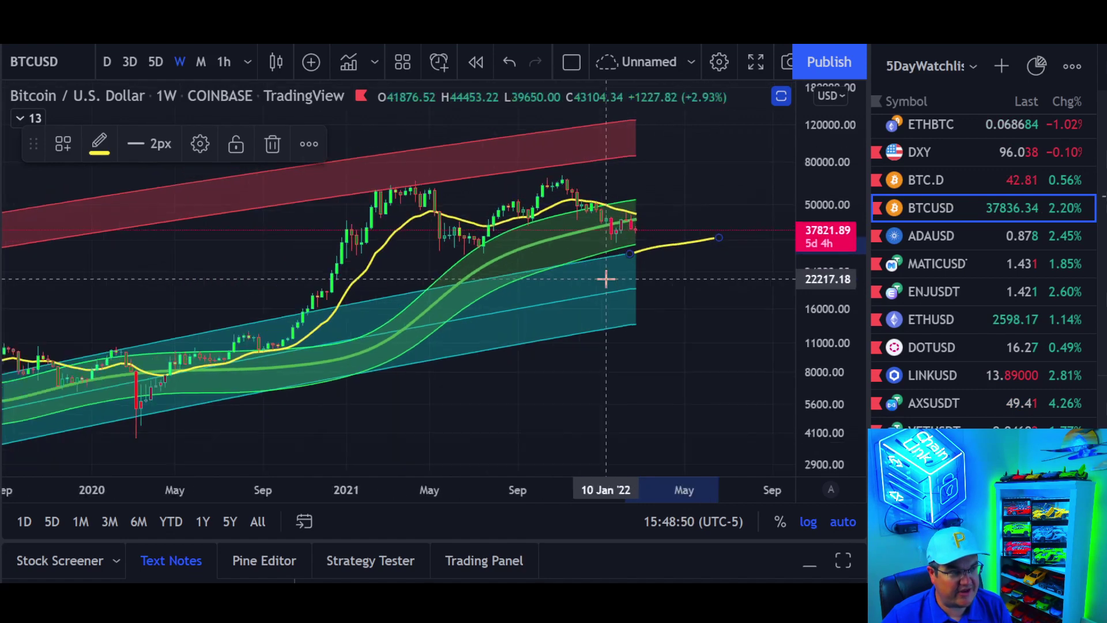
pyautogui.scroll(1, 641, 268)
pyautogui.scroll(2, 641, 270)
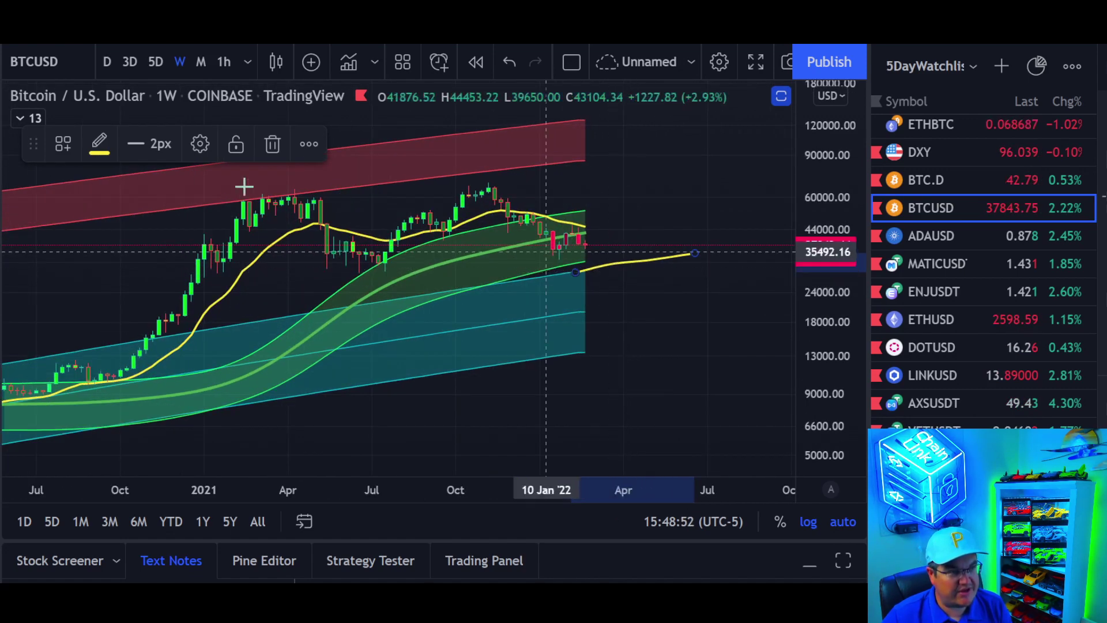
pyautogui.click(230, 201)
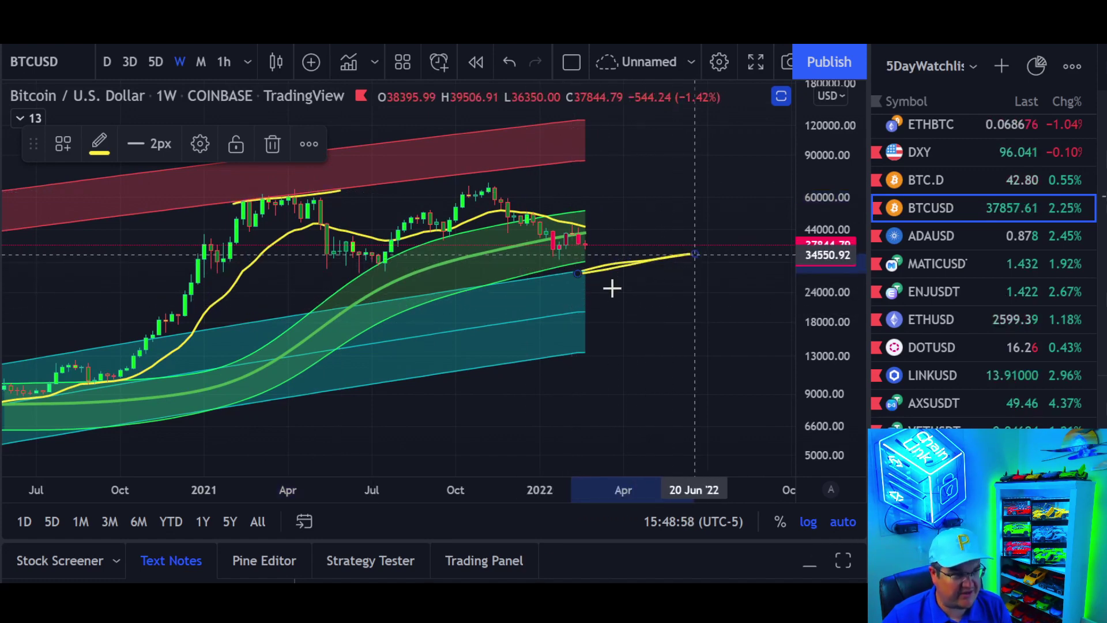
# Circle the July 2017 low at the EMA 21 with the brush, and draw a rising stroke from it to the December 2017 peak.
pyautogui.scroll(-3, 645, 279)
pyautogui.scroll(-2, 598, 282)
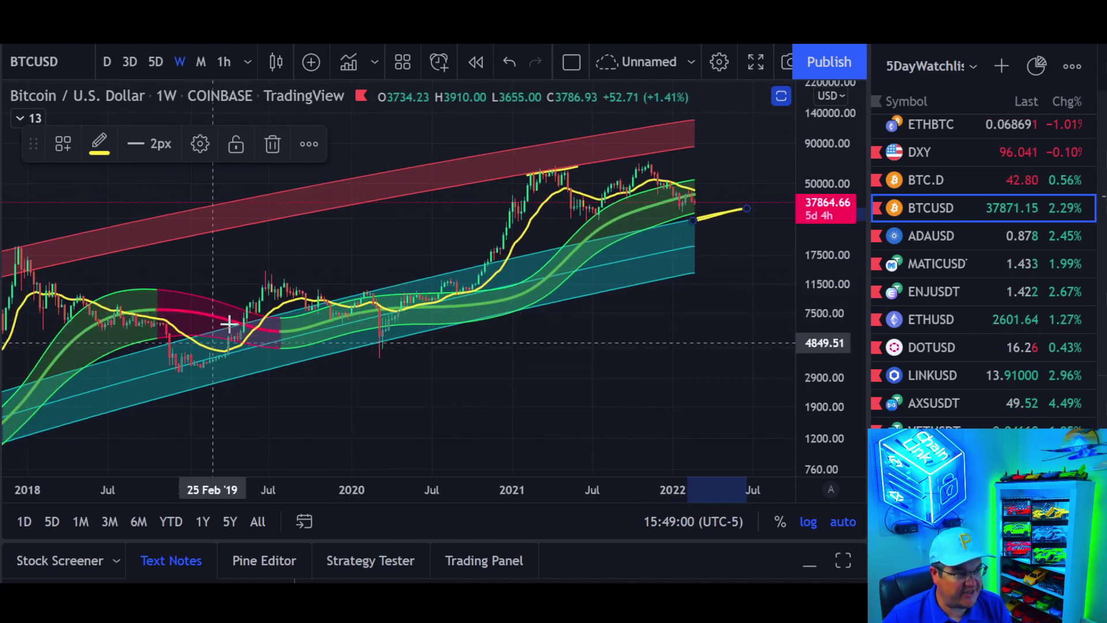
pyautogui.scroll(-2, 230, 319)
pyautogui.scroll(-2, 156, 346)
pyautogui.scroll(-2, 301, 279)
pyautogui.scroll(4, 230, 250)
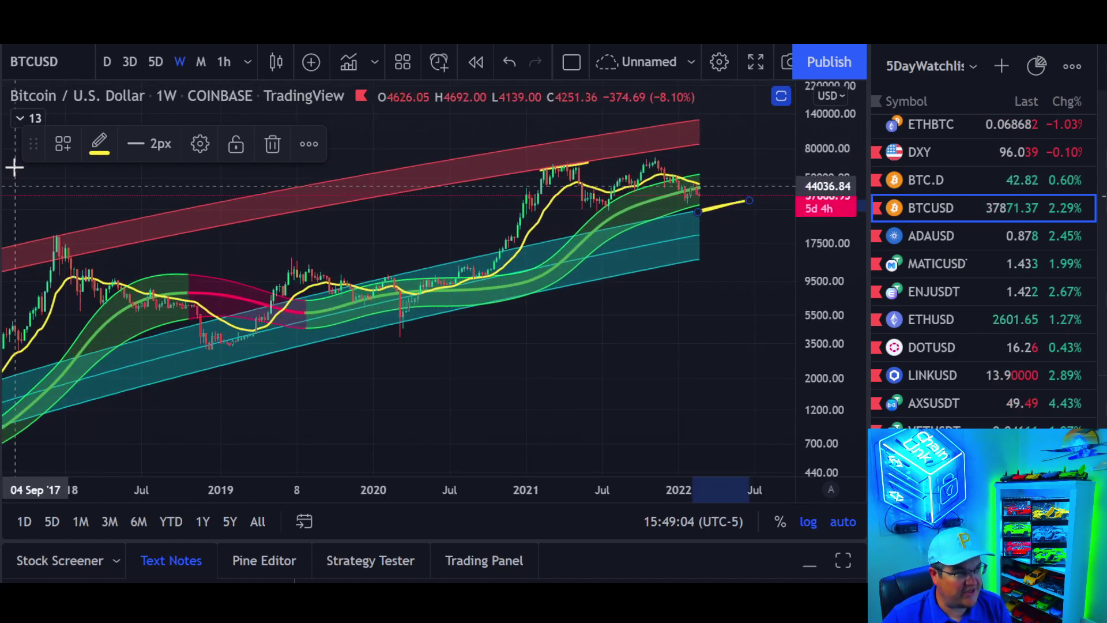
pyautogui.moveTo(116, 264); pyautogui.dragTo(555, 257)
pyautogui.scroll(2, 367, 285)
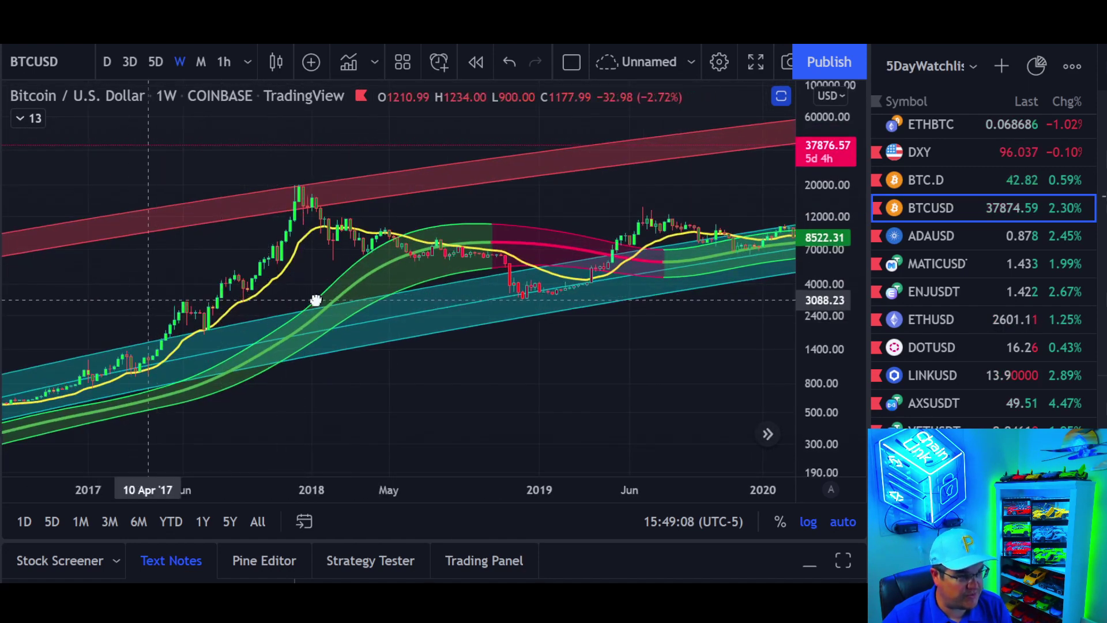
pyautogui.moveTo(147, 301); pyautogui.dragTo(338, 303)
pyautogui.scroll(2, 329, 297)
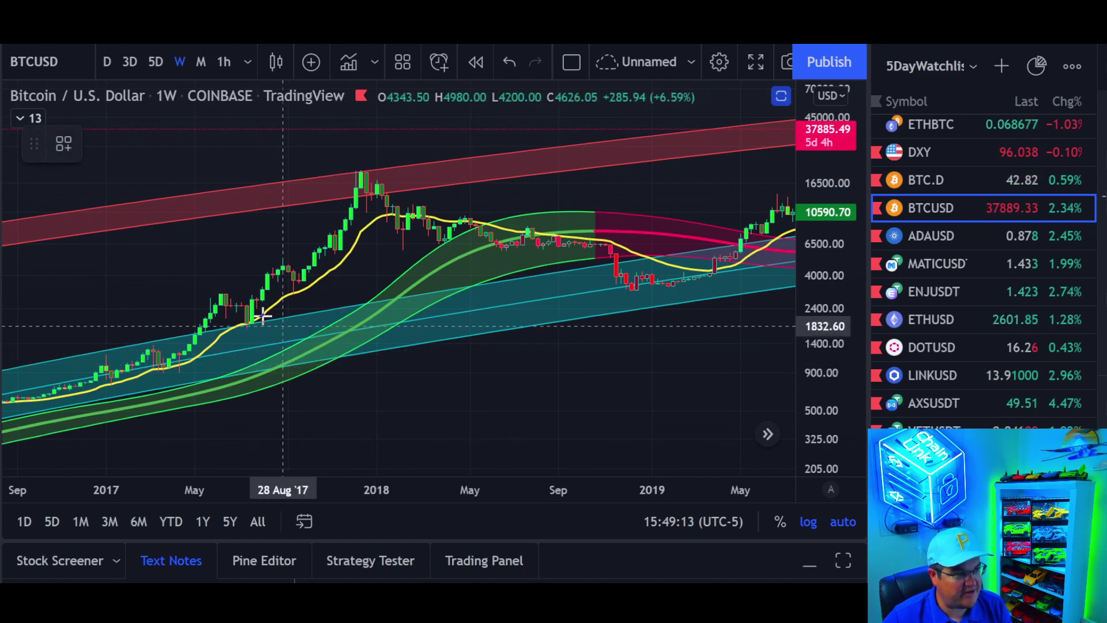
pyautogui.moveTo(260, 314)
pyautogui.mouseDown()
pyautogui.moveTo(267, 339)
pyautogui.moveTo(247, 314)
pyautogui.mouseUp()
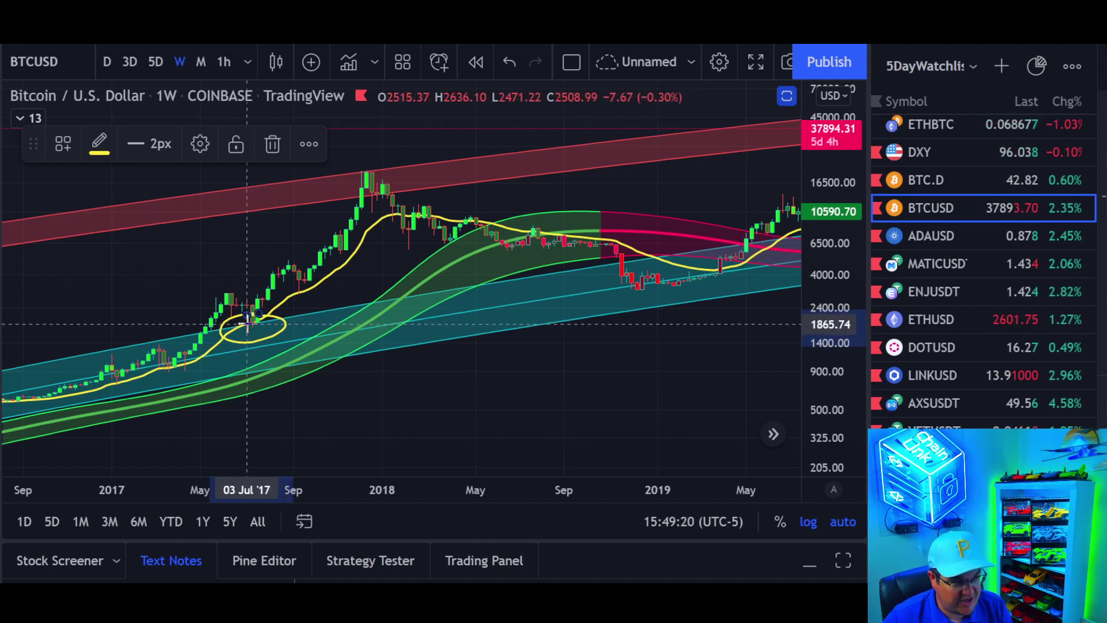
pyautogui.moveTo(246, 323)
pyautogui.mouseDown()
pyautogui.moveTo(331, 254)
pyautogui.moveTo(372, 163)
pyautogui.mouseUp()
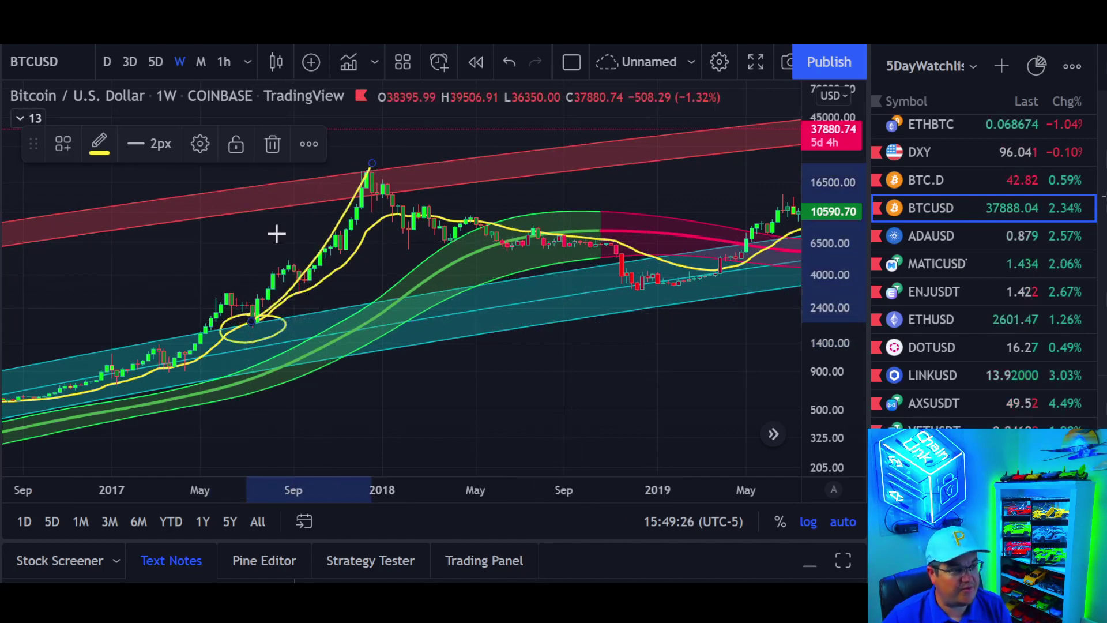
# Delete both brush strokes that extend the cyan regression band's upper edge beyond February 2022.
pyautogui.moveTo(681, 354); pyautogui.dragTo(306, 385)
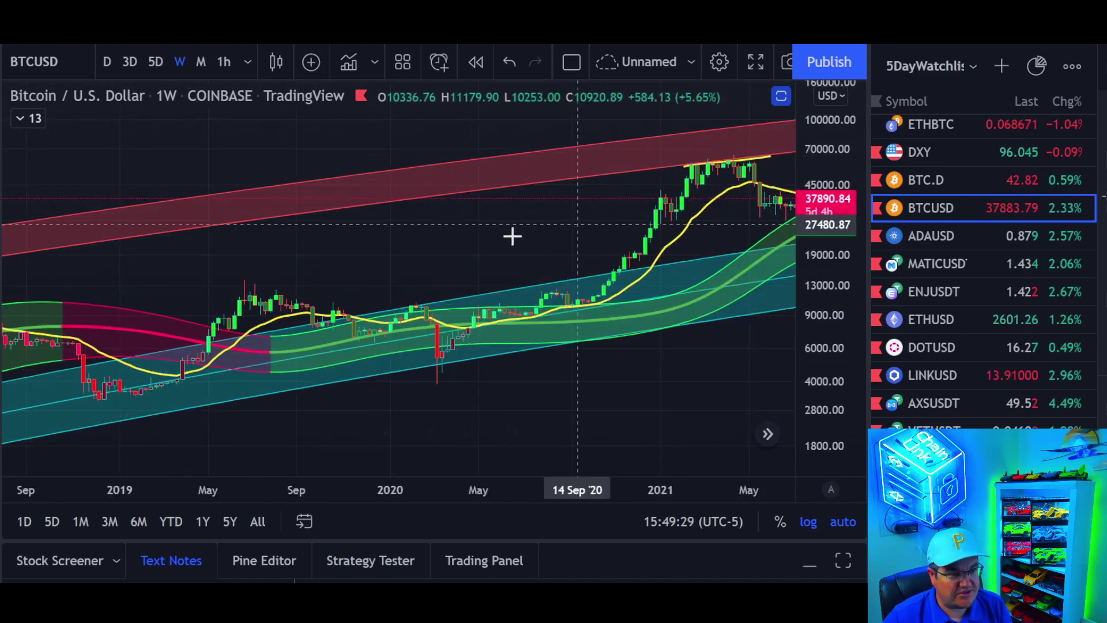
pyautogui.moveTo(538, 230); pyautogui.dragTo(82, 288)
pyautogui.scroll(5, 379, 283)
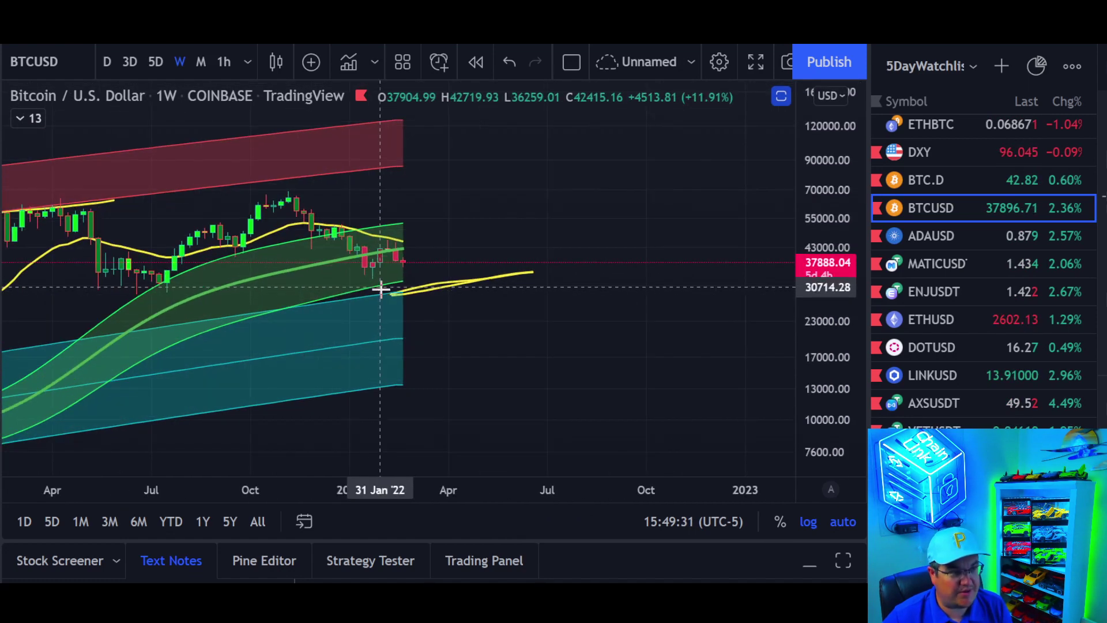
pyautogui.click(507, 62)
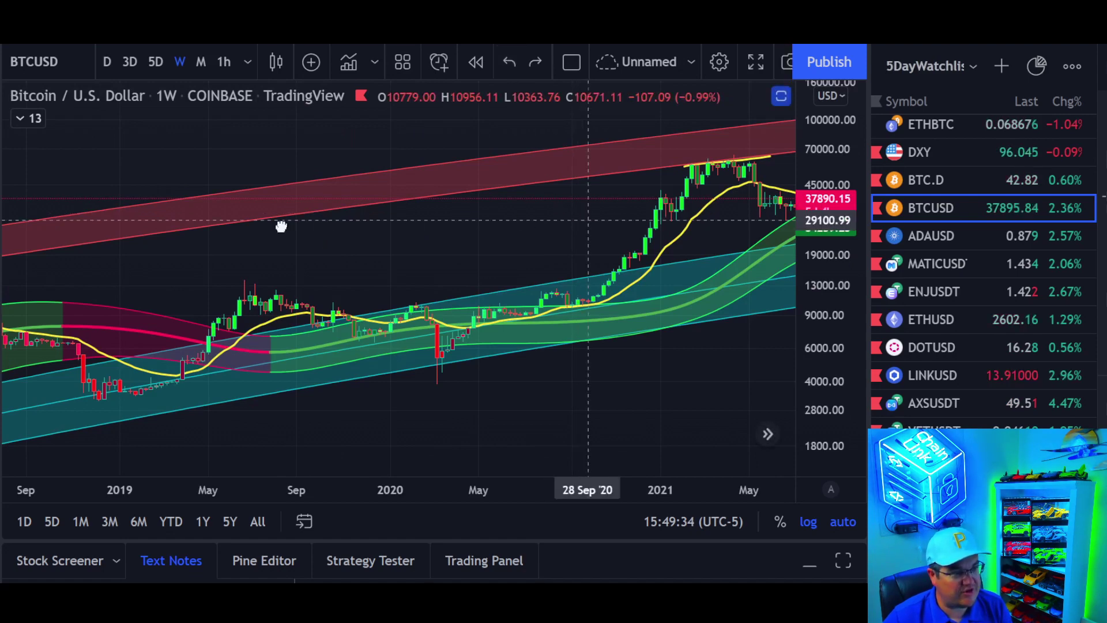
pyautogui.hotkey('ctrl', 'y')
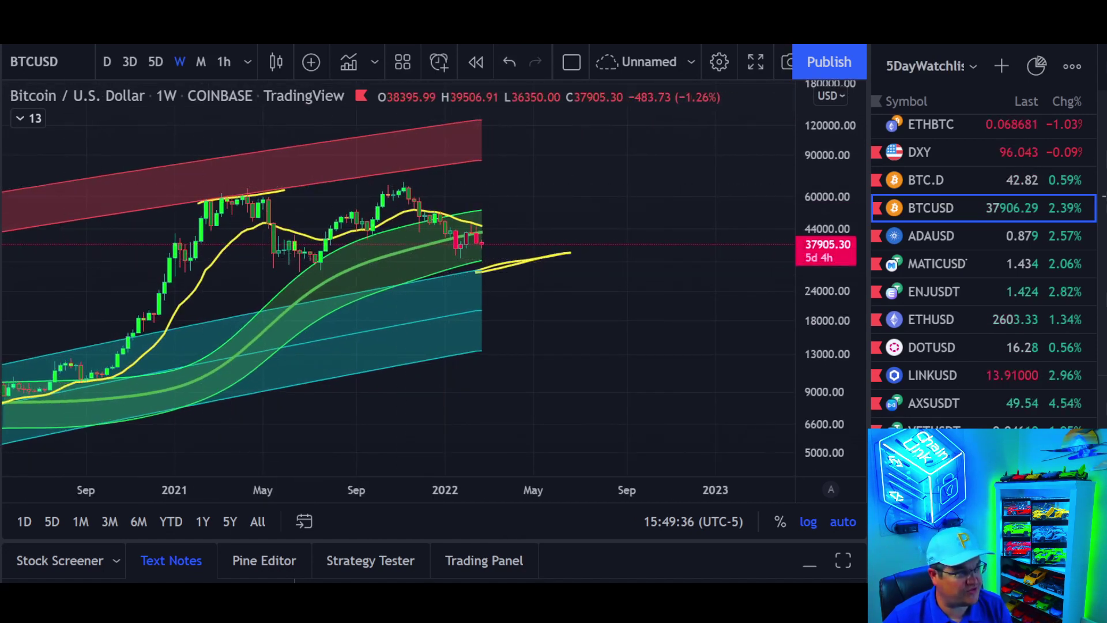
pyautogui.click(508, 258)
pyautogui.click(510, 264)
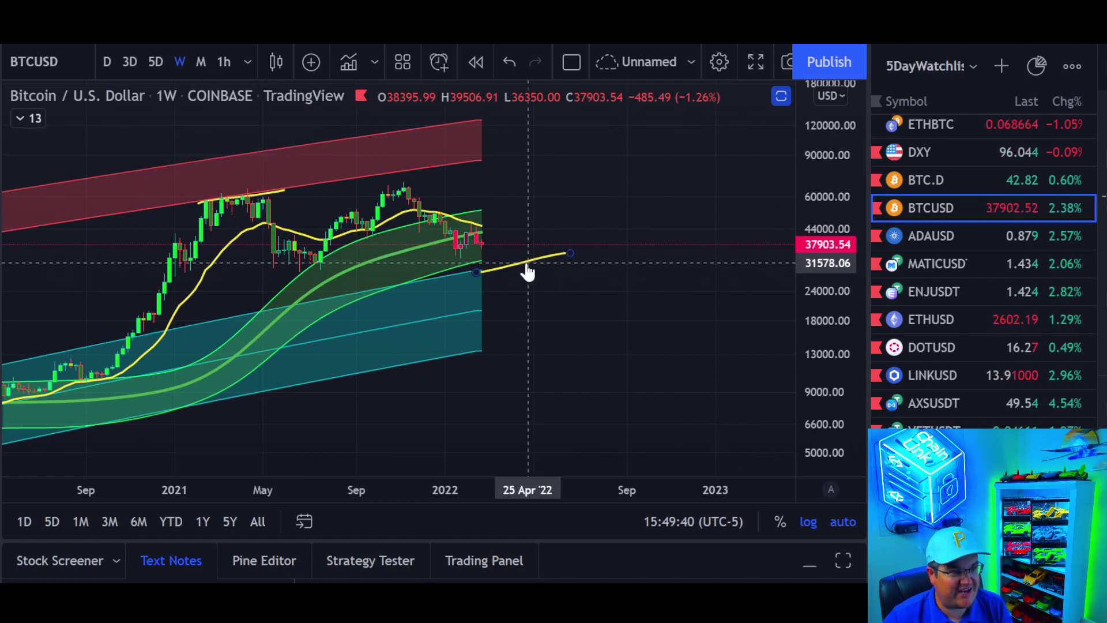
pyautogui.press('Delete')
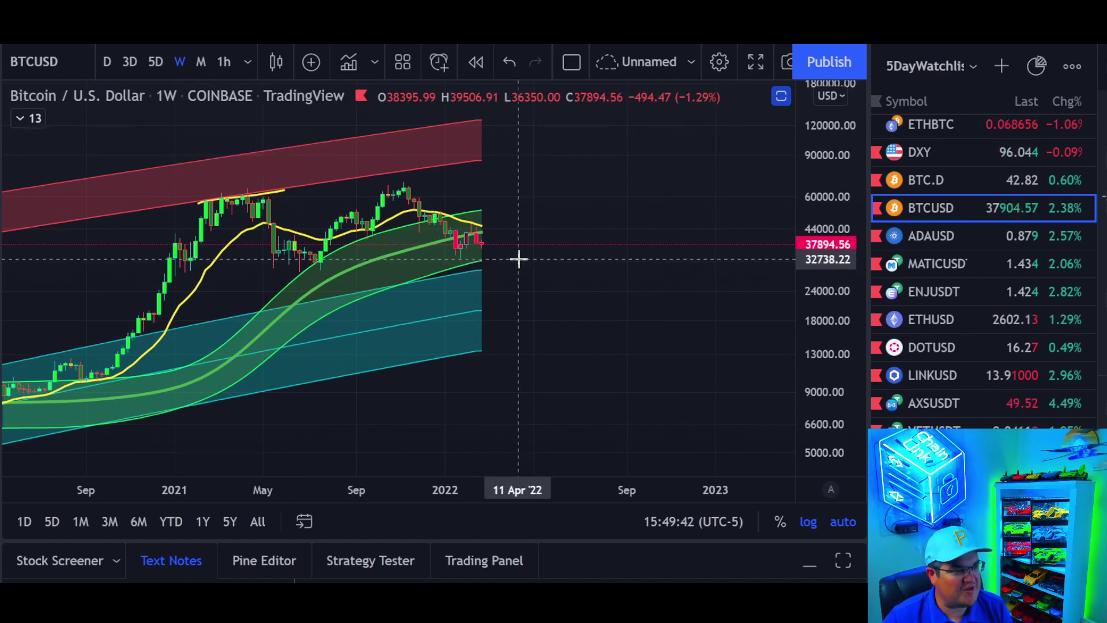
pyautogui.scroll(2, 519, 259)
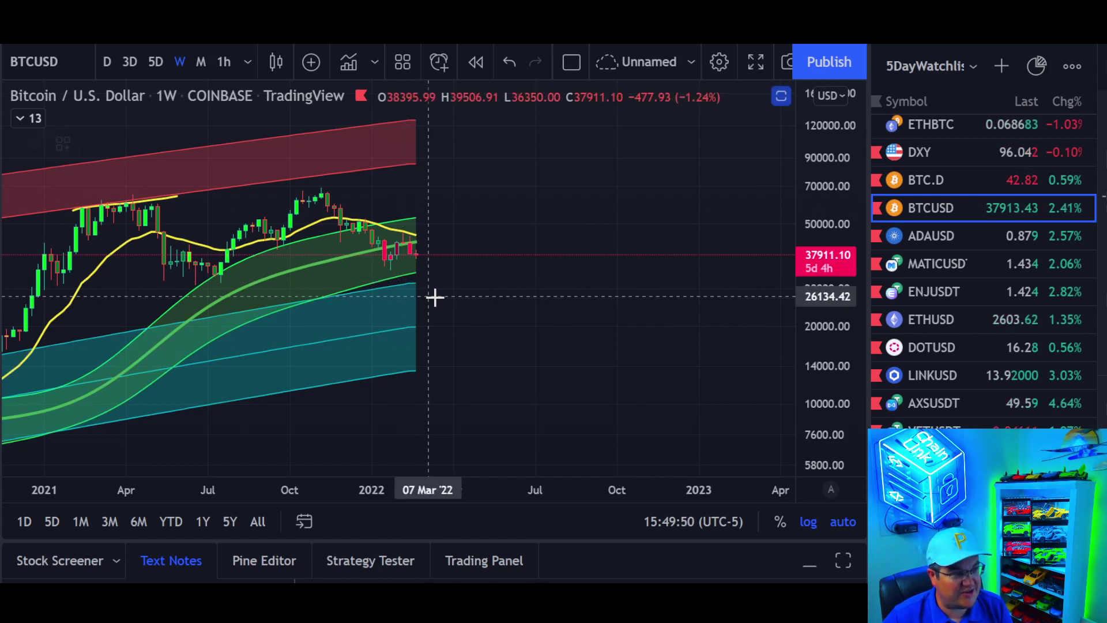
# Brush extensions of the cyan band's upper edge and the summer 2021 lows into mid-2022, and circle where they meet at about 31,000.
pyautogui.moveTo(406, 284); pyautogui.dragTo(485, 275)
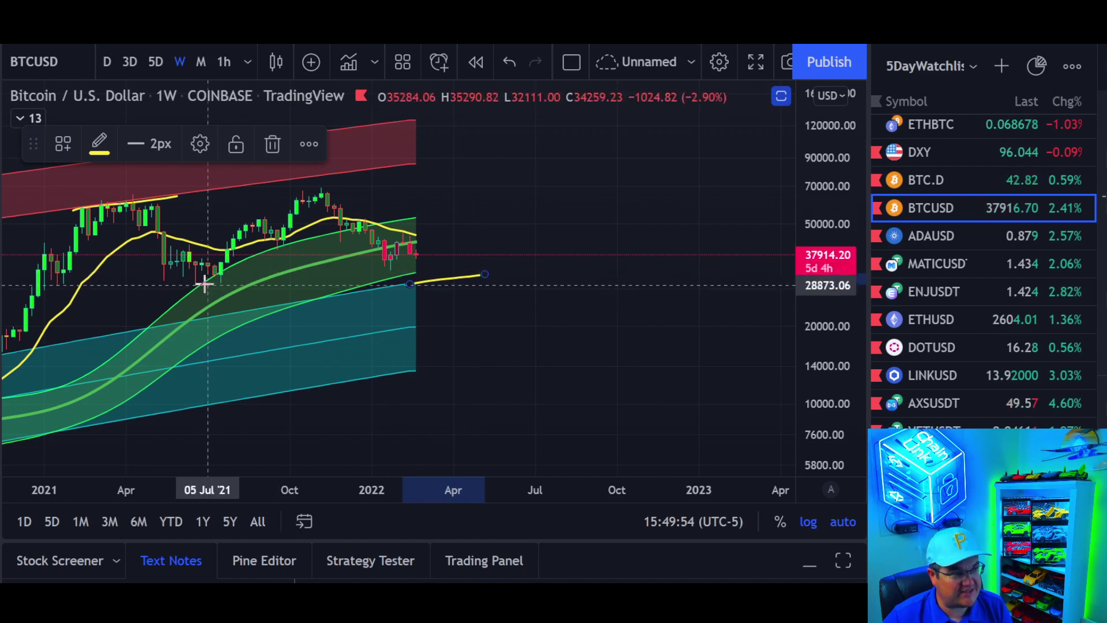
pyautogui.moveTo(177, 278); pyautogui.dragTo(516, 272)
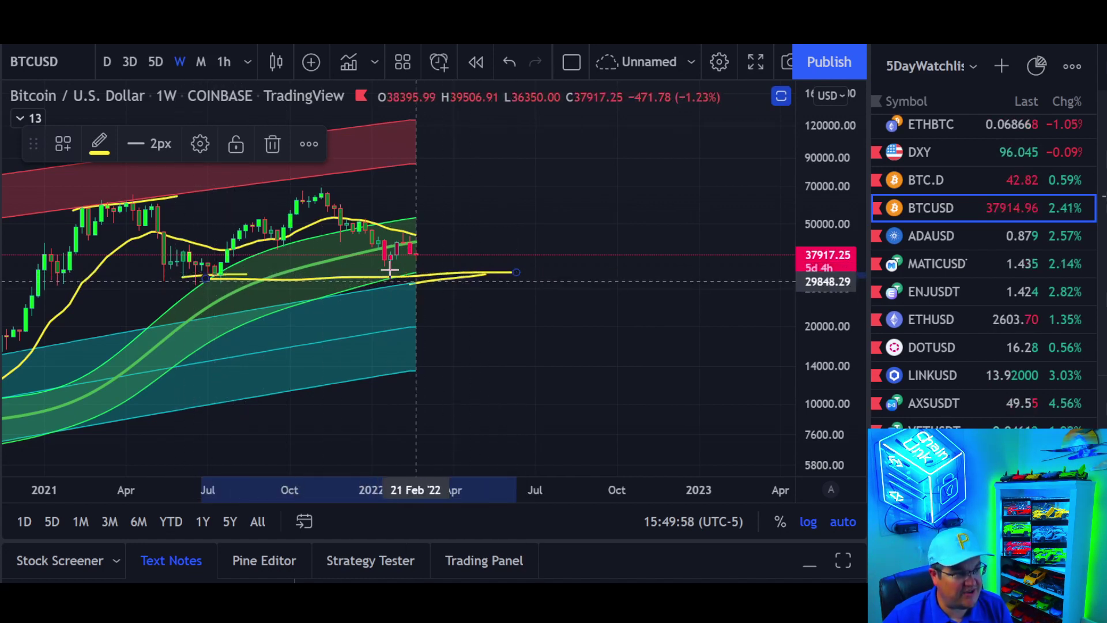
pyautogui.moveTo(489, 268)
pyautogui.mouseDown()
pyautogui.moveTo(440, 295)
pyautogui.moveTo(450, 254)
pyautogui.moveTo(493, 277)
pyautogui.mouseUp()
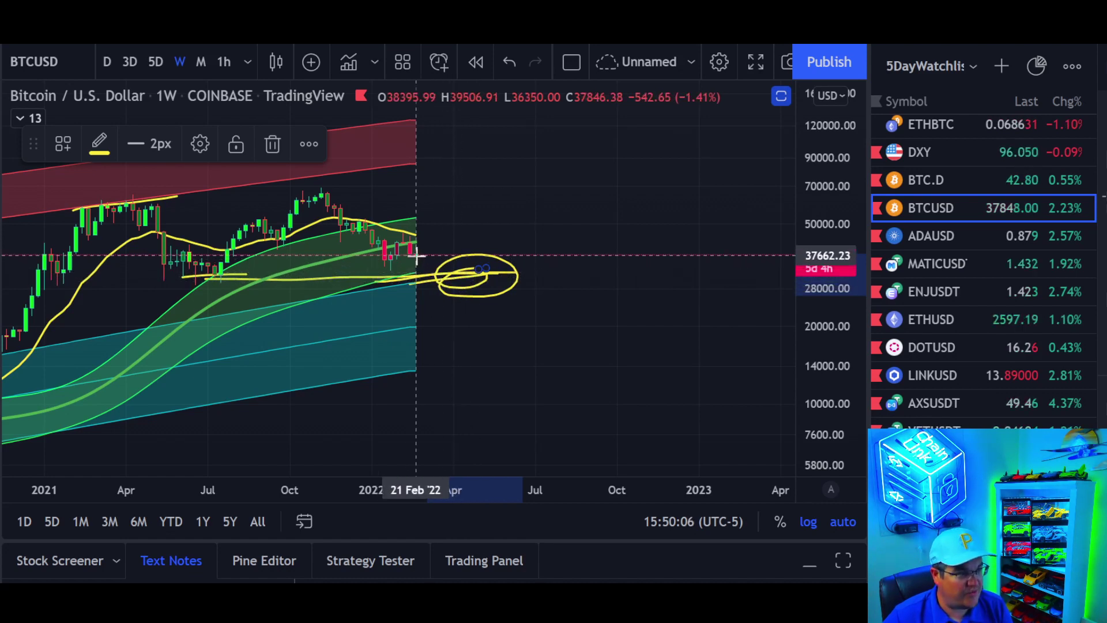
# Brush a drop from the latest weekly candle to about 26,000, a bounce-and-fall path, and a line rising to about 55,000 by July 2022.
pyautogui.moveTo(416, 257); pyautogui.dragTo(416, 300)
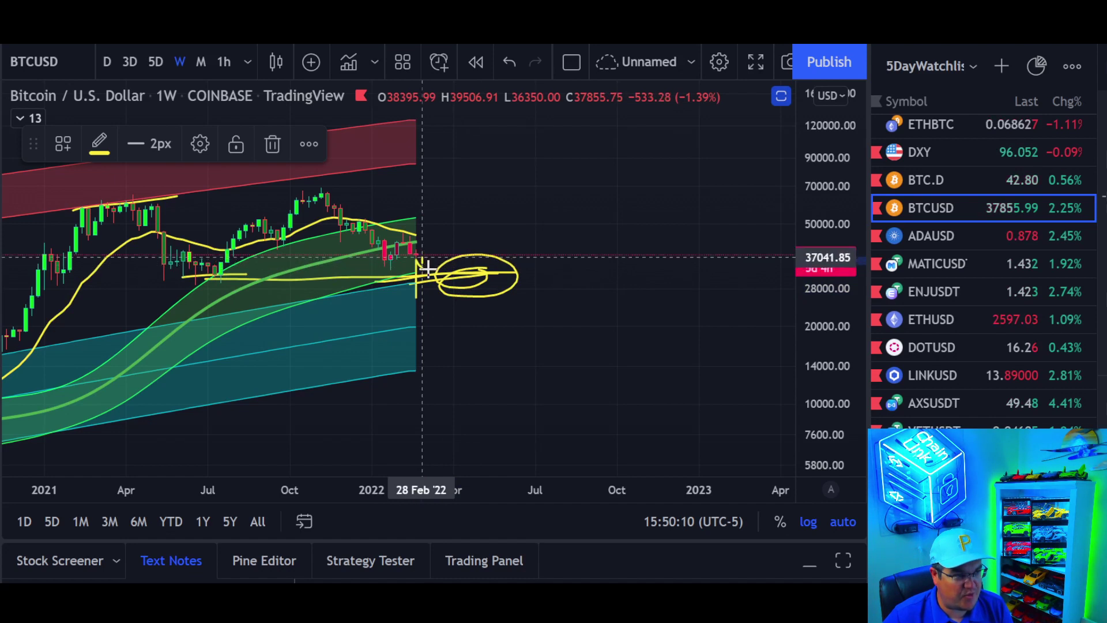
pyautogui.moveTo(445, 242)
pyautogui.mouseDown()
pyautogui.moveTo(436, 263)
pyautogui.moveTo(454, 219)
pyautogui.moveTo(535, 214)
pyautogui.mouseUp()
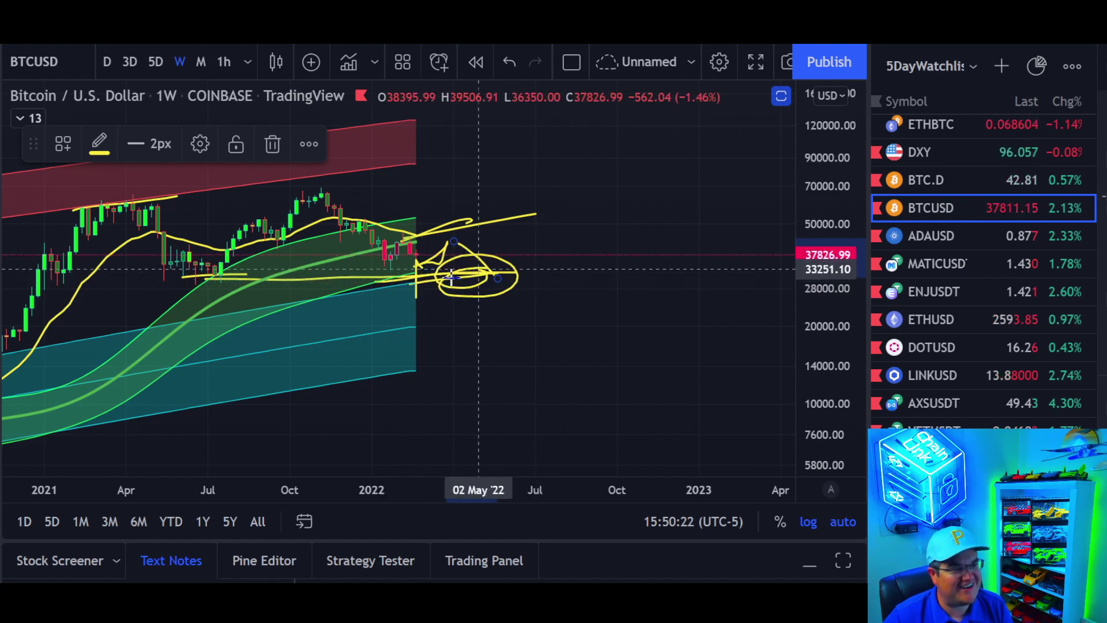
# Remove all drawings from the chart and review Bitcoin's price against the regression bands from 2020 onward.
pyautogui.rightClick(583, 277)
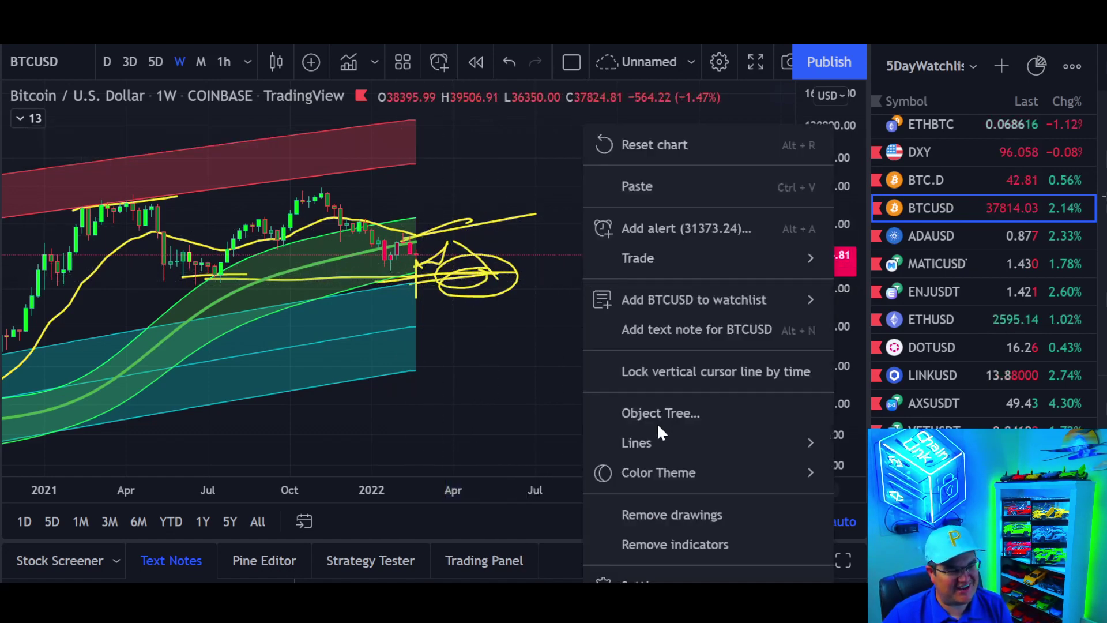
pyautogui.click(680, 515)
pyautogui.scroll(-3, 442, 191)
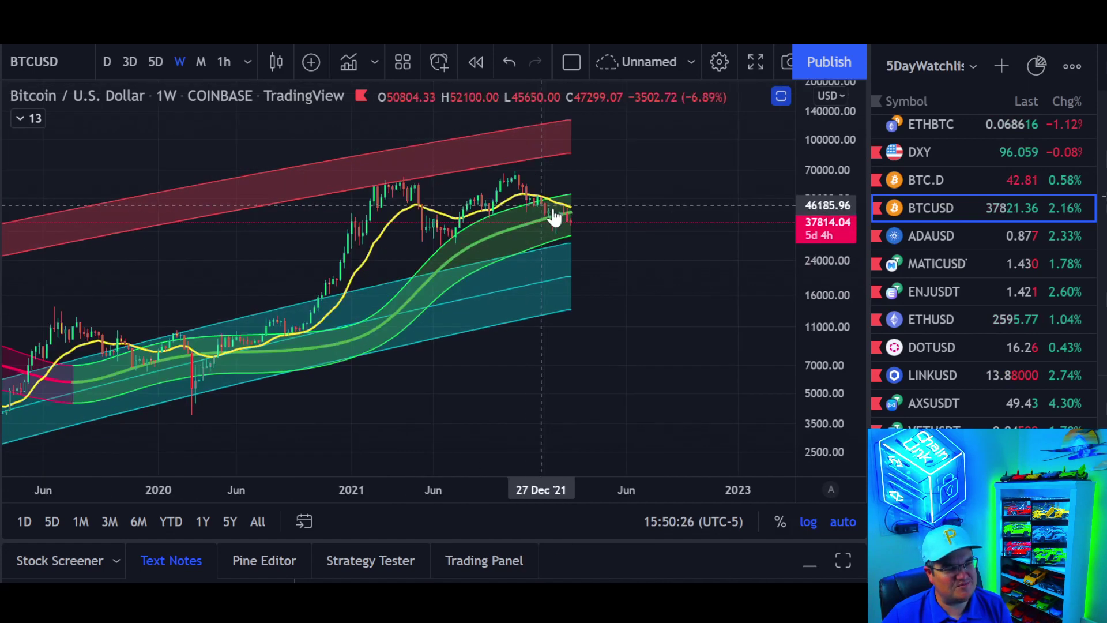
pyautogui.scroll(-3, 634, 198)
pyautogui.scroll(-4, 637, 196)
pyautogui.scroll(5, 646, 198)
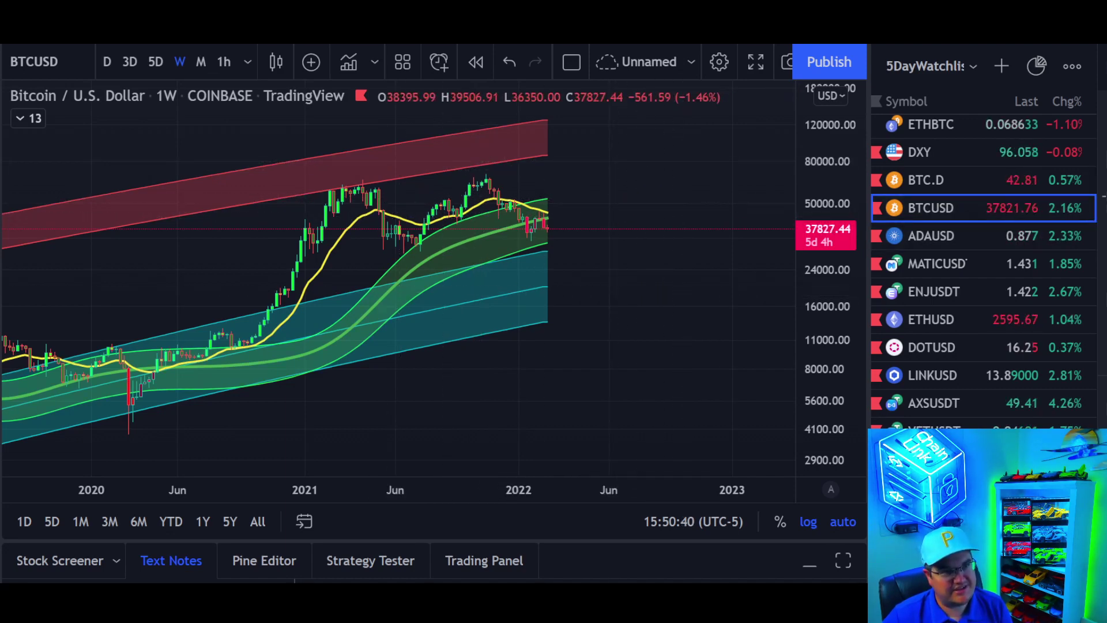
pyautogui.scroll(2, 616, 274)
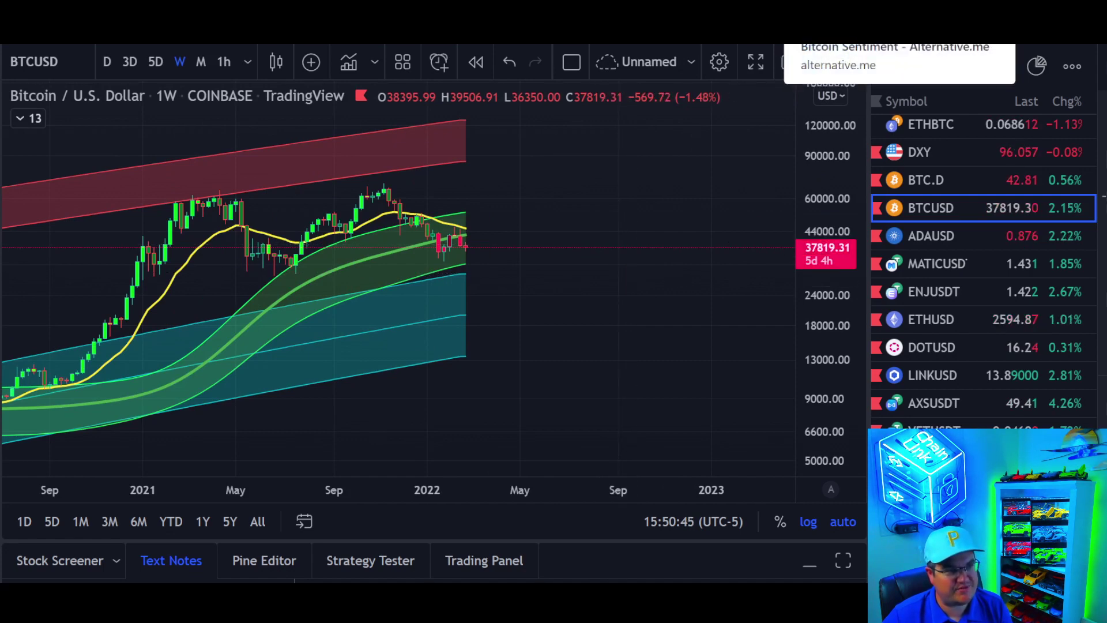
# Switch to the Alternative.me Bitcoin sentiment page and examine the Crypto Fear & Greed Index plot from February 2021 to February 2022.
pyautogui.click(841, 32)
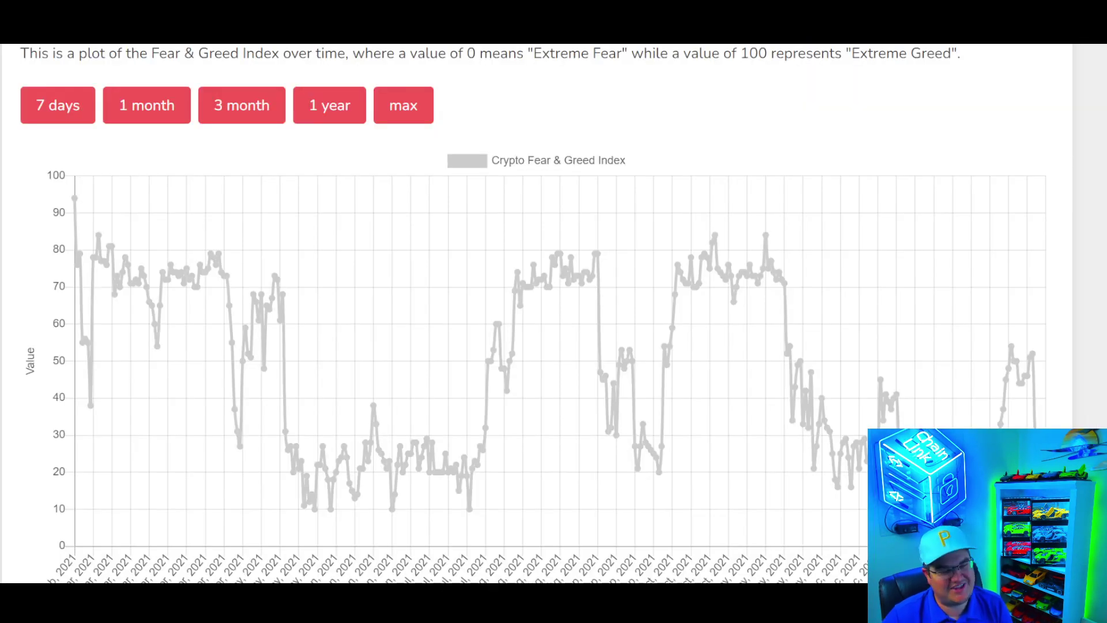
pyautogui.scroll(-2, 953, 390)
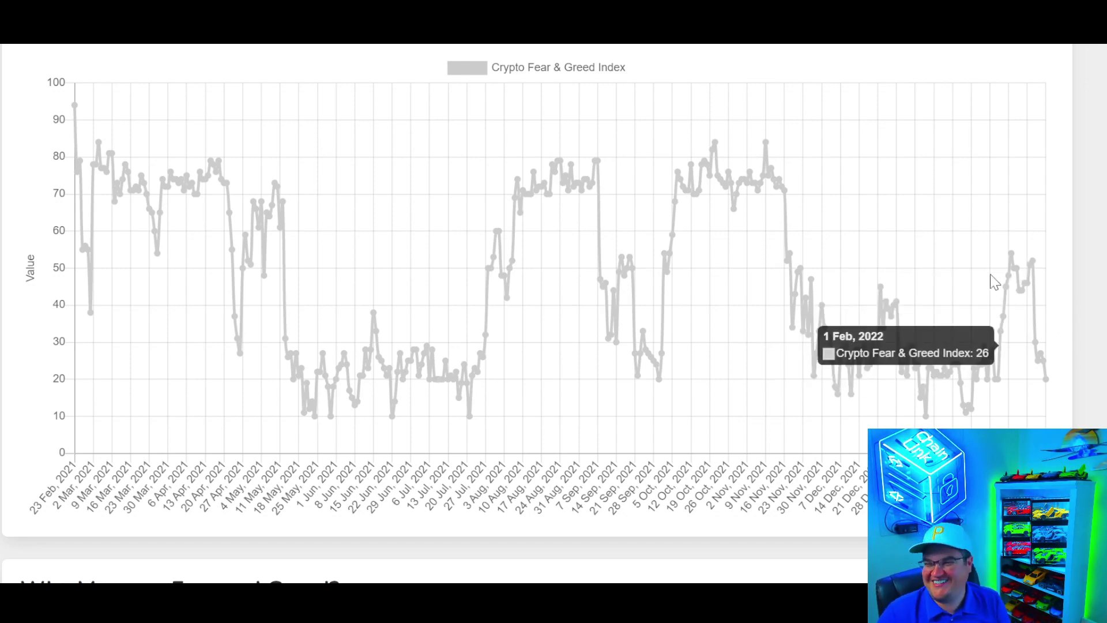
pyautogui.scroll(5, 902, 307)
pyautogui.scroll(-8, 896, 307)
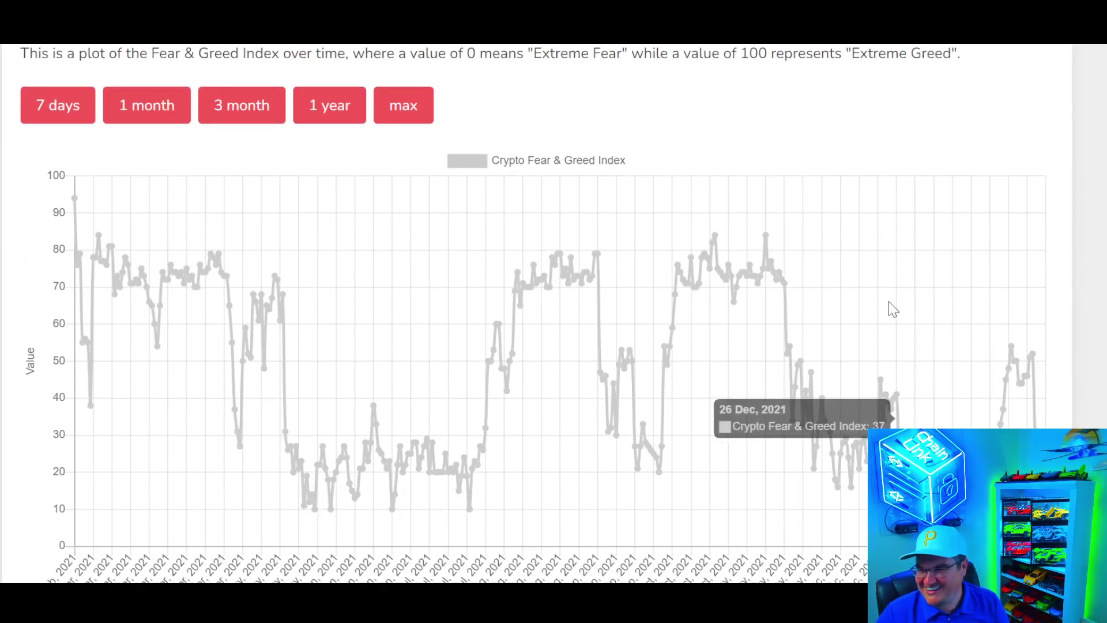
pyautogui.scroll(2, 704, 145)
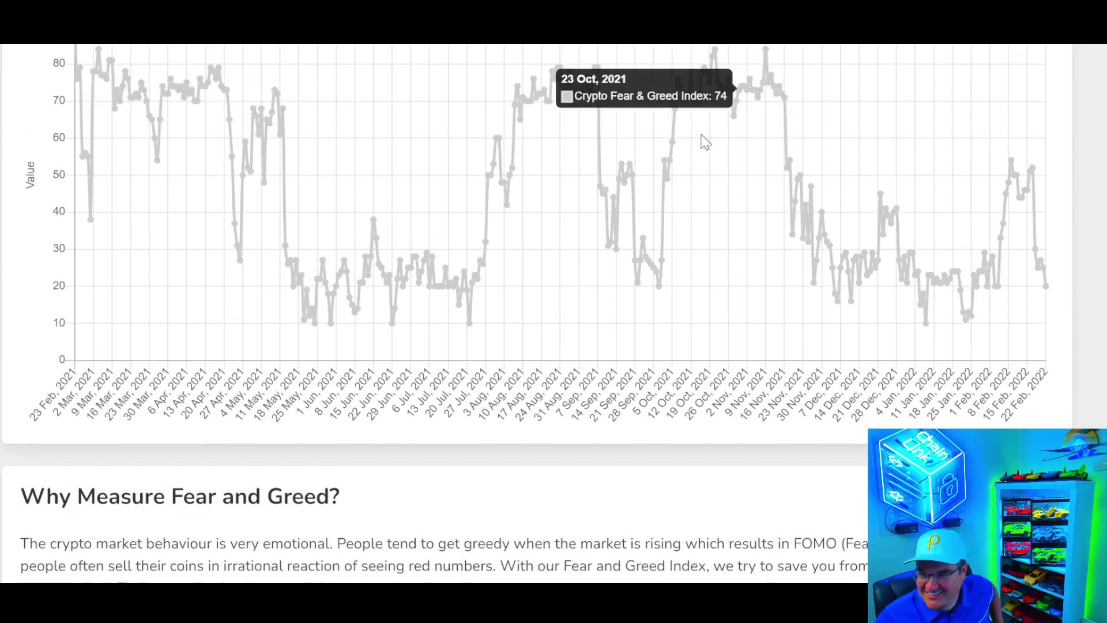
pyautogui.scroll(1, 702, 147)
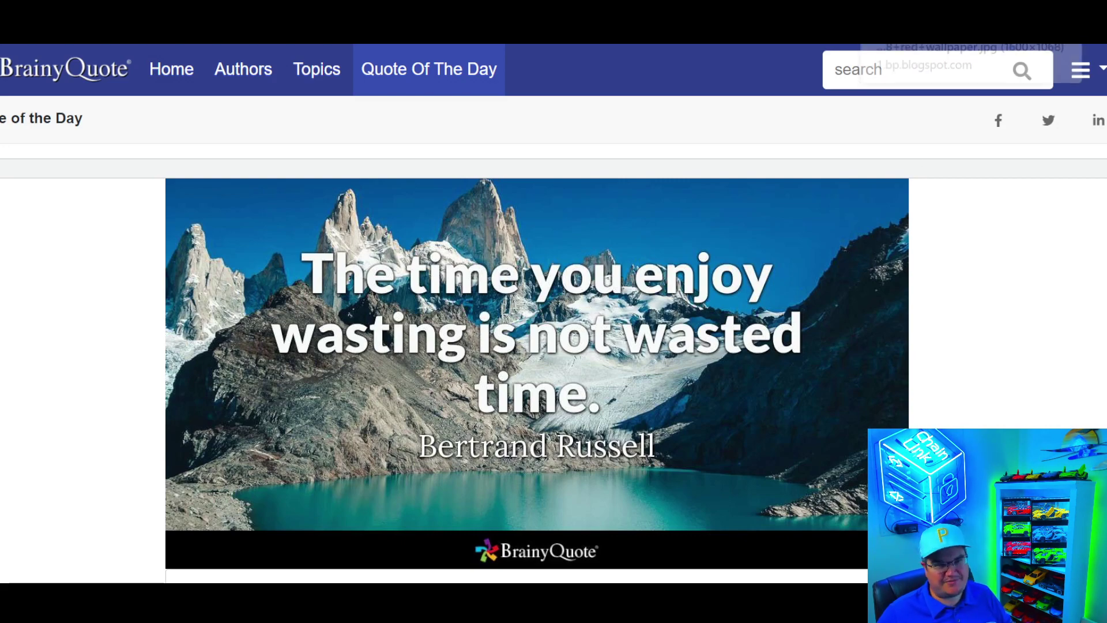
# Switch from the BrainyQuote quote of the day to the browser page showing the red car wallpaper.
pyautogui.hotkey('ctrl', 'Tab')
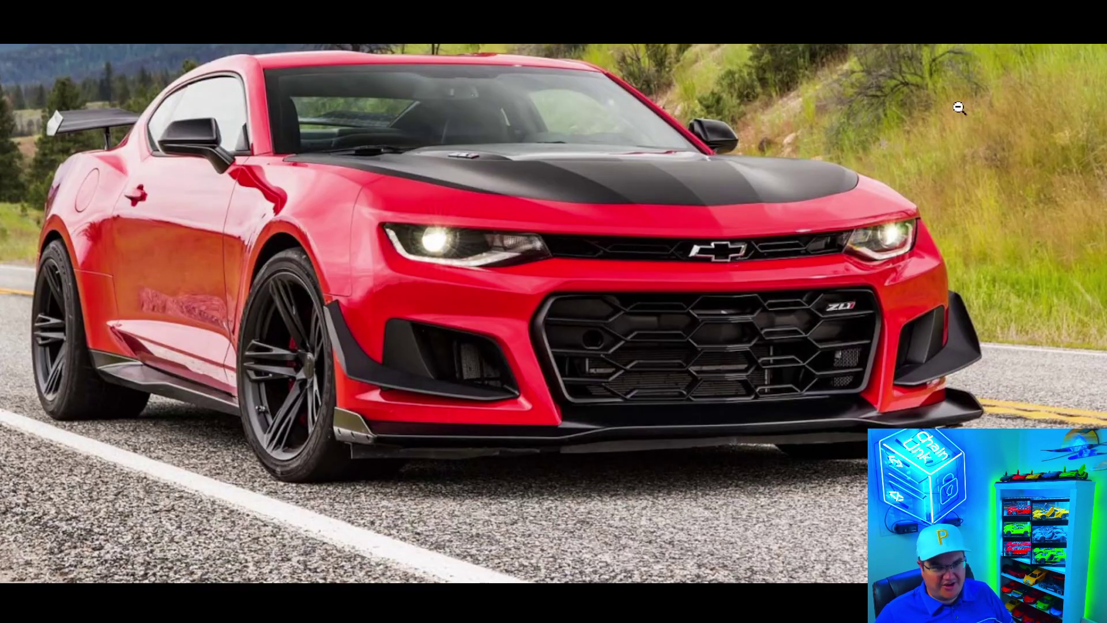